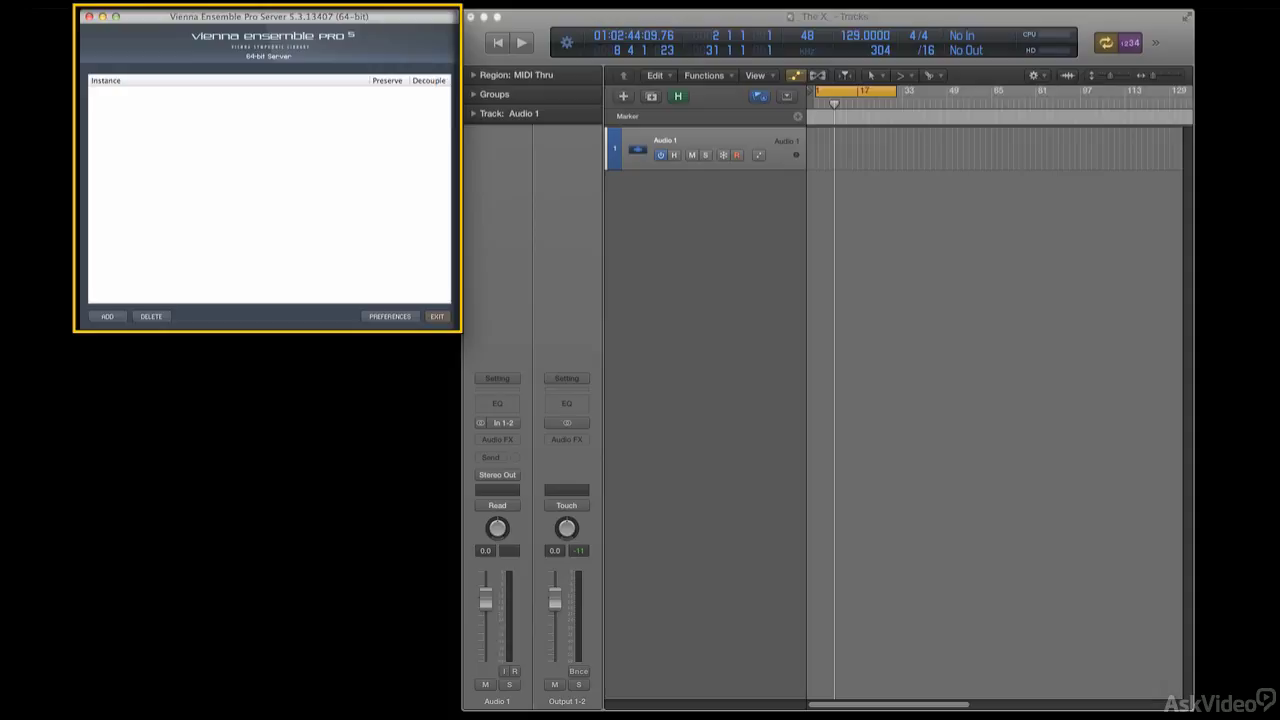
Add a new instance named Untitled 1 with an EastWest Play channel.
click(119, 318)
click(330, 187)
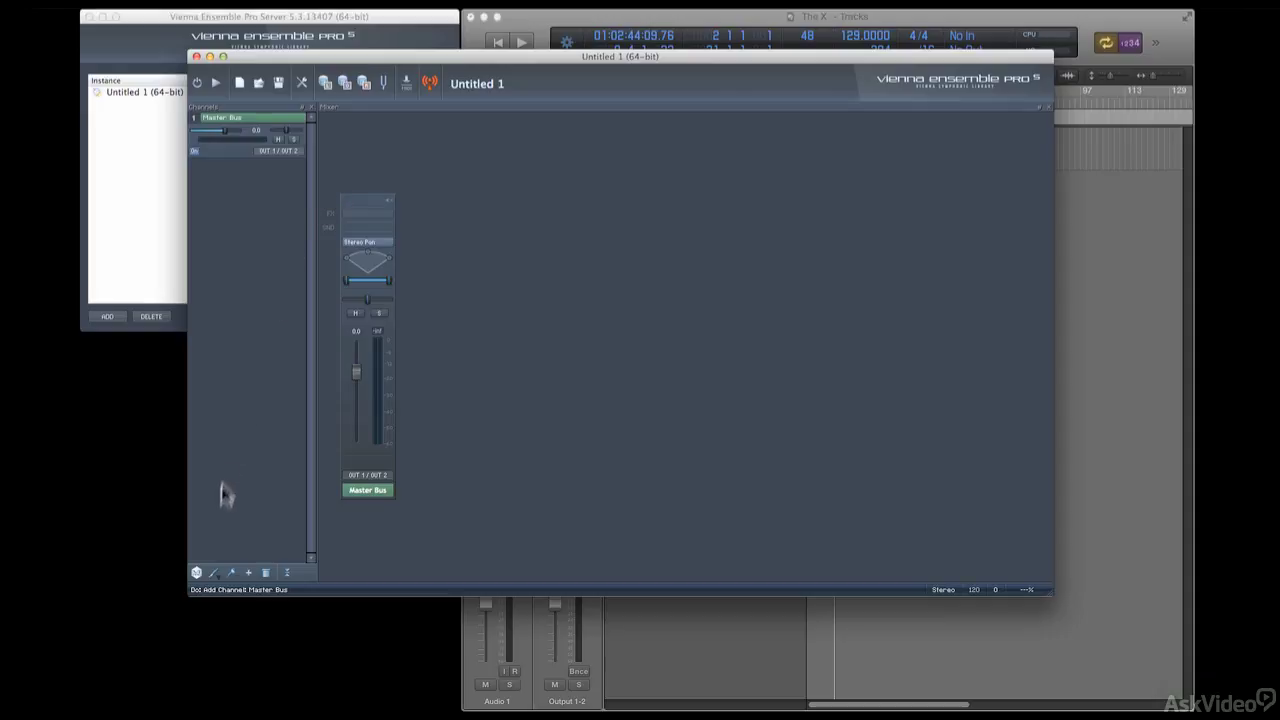
click(214, 575)
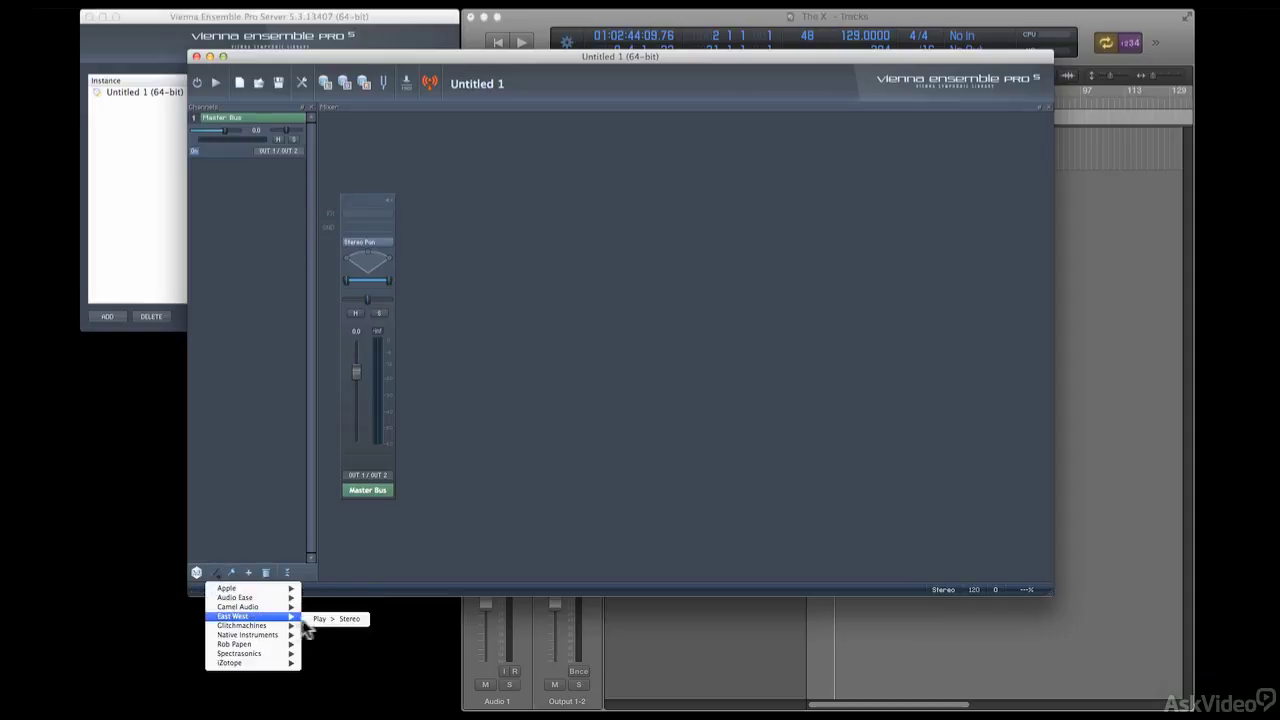
click(324, 619)
Add a Kontakt 5 channel and a Vienna Instruments Pro channel to the instance.
click(216, 575)
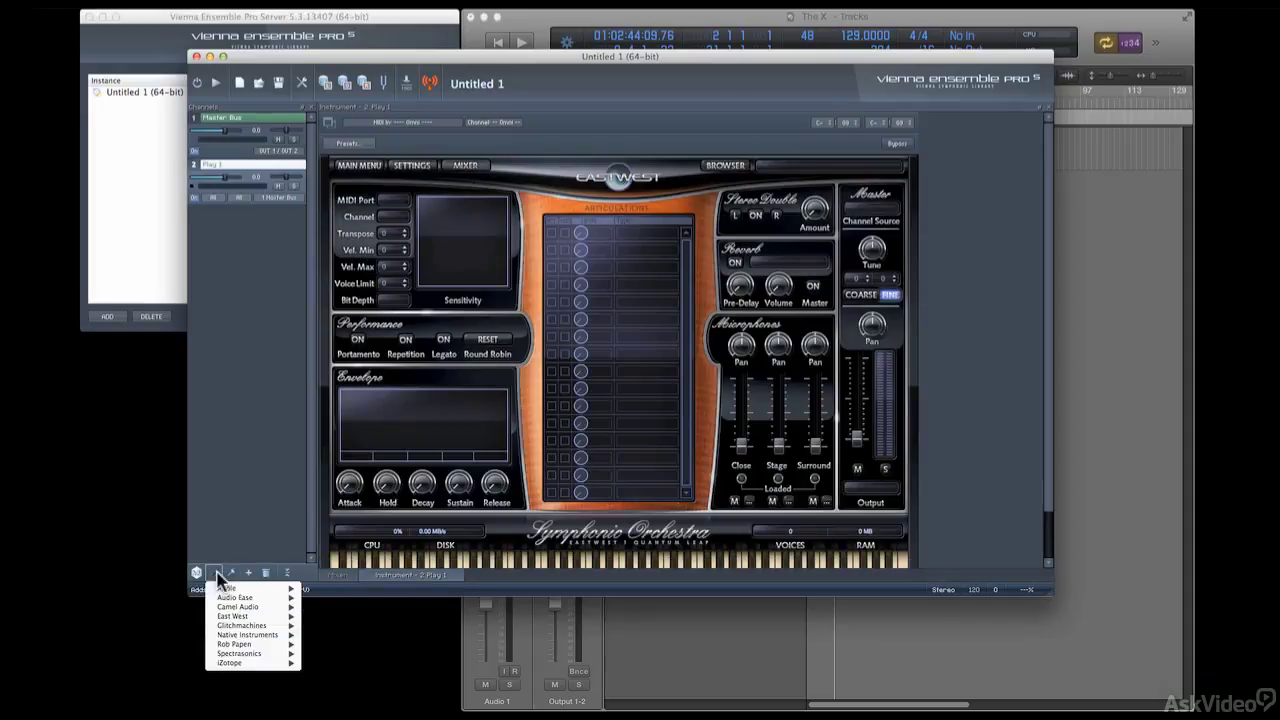
mouse_move(268, 640)
mouse_move(338, 670)
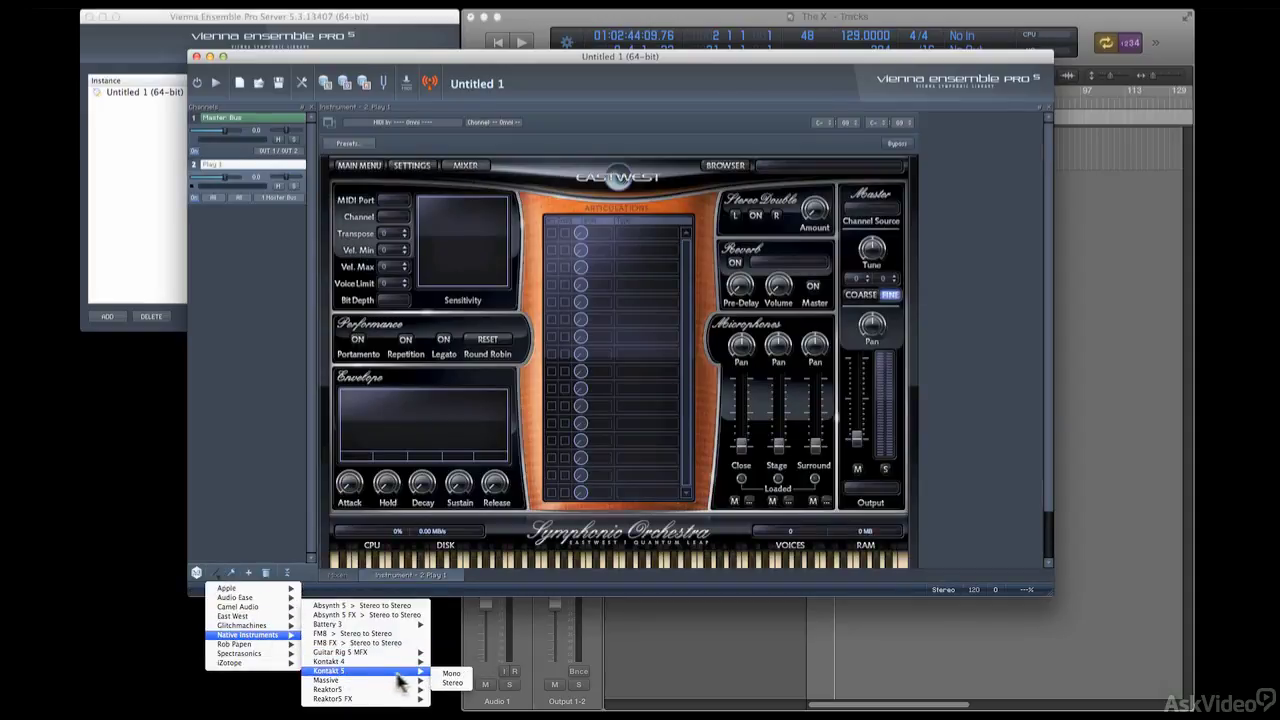
click(447, 686)
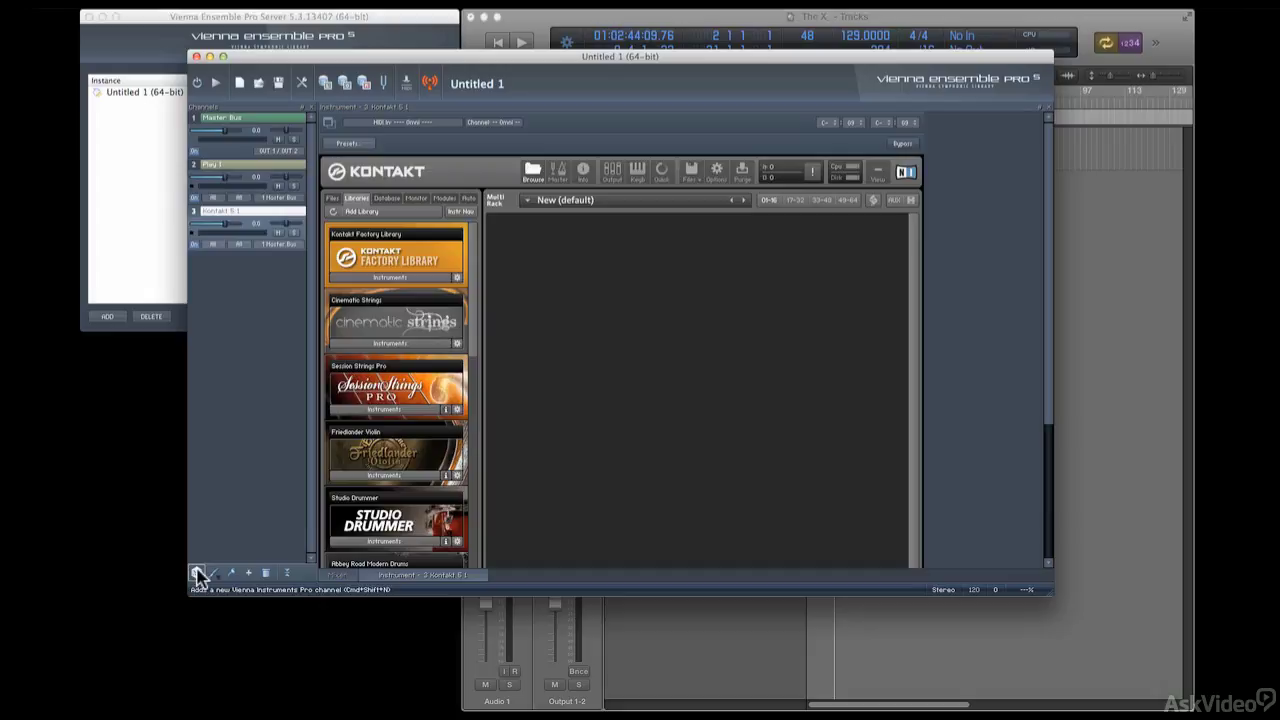
click(197, 575)
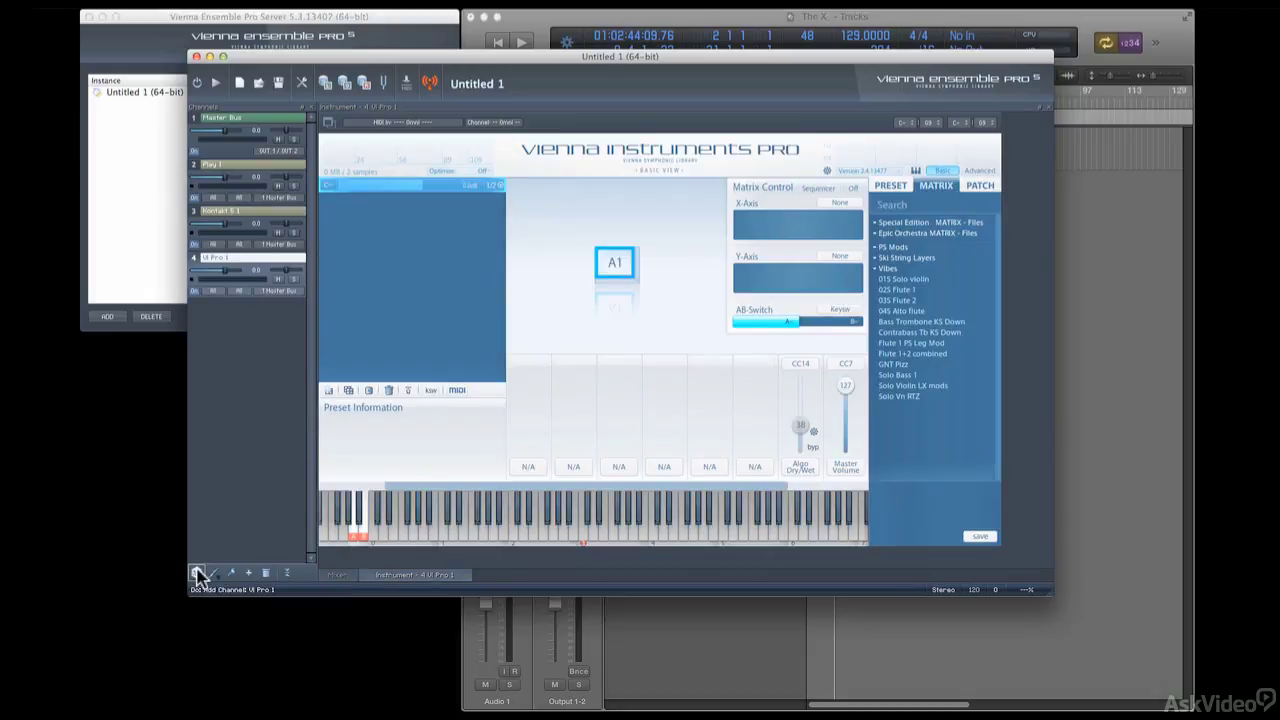
Load the SFL KS Master preset into the Play 1 channel.
click(268, 166)
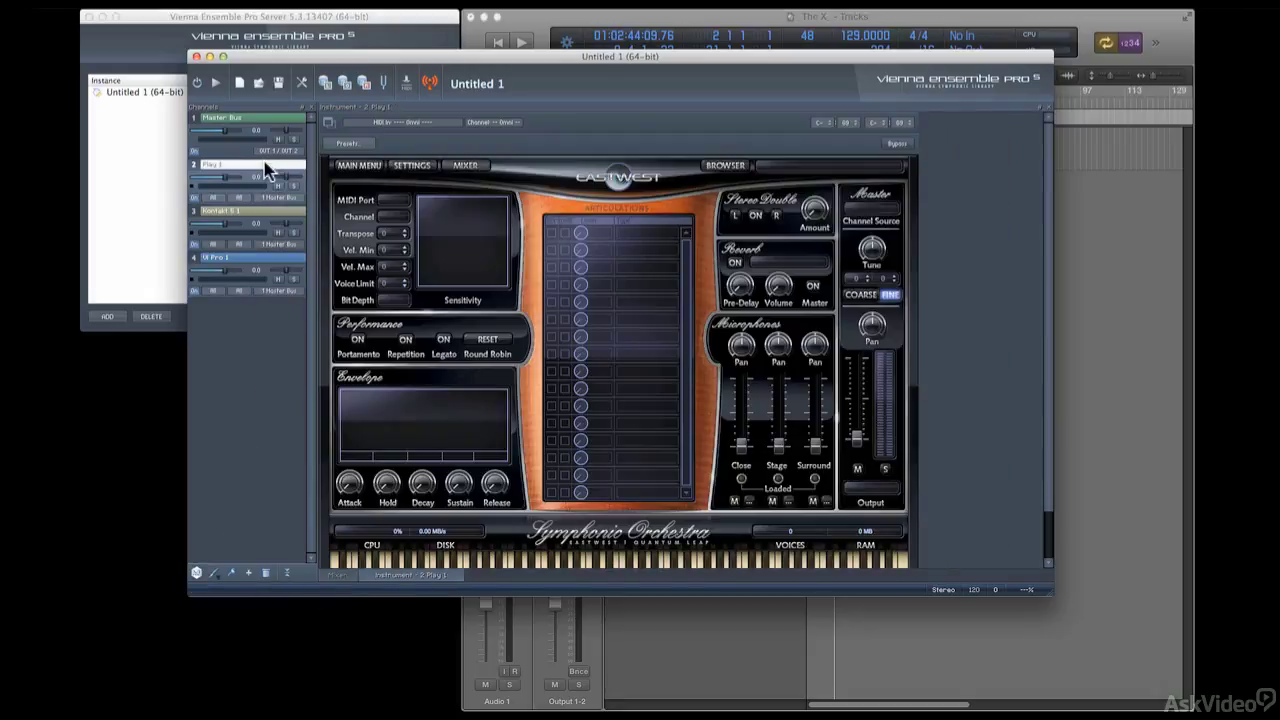
click(352, 143)
mouse_move(375, 166)
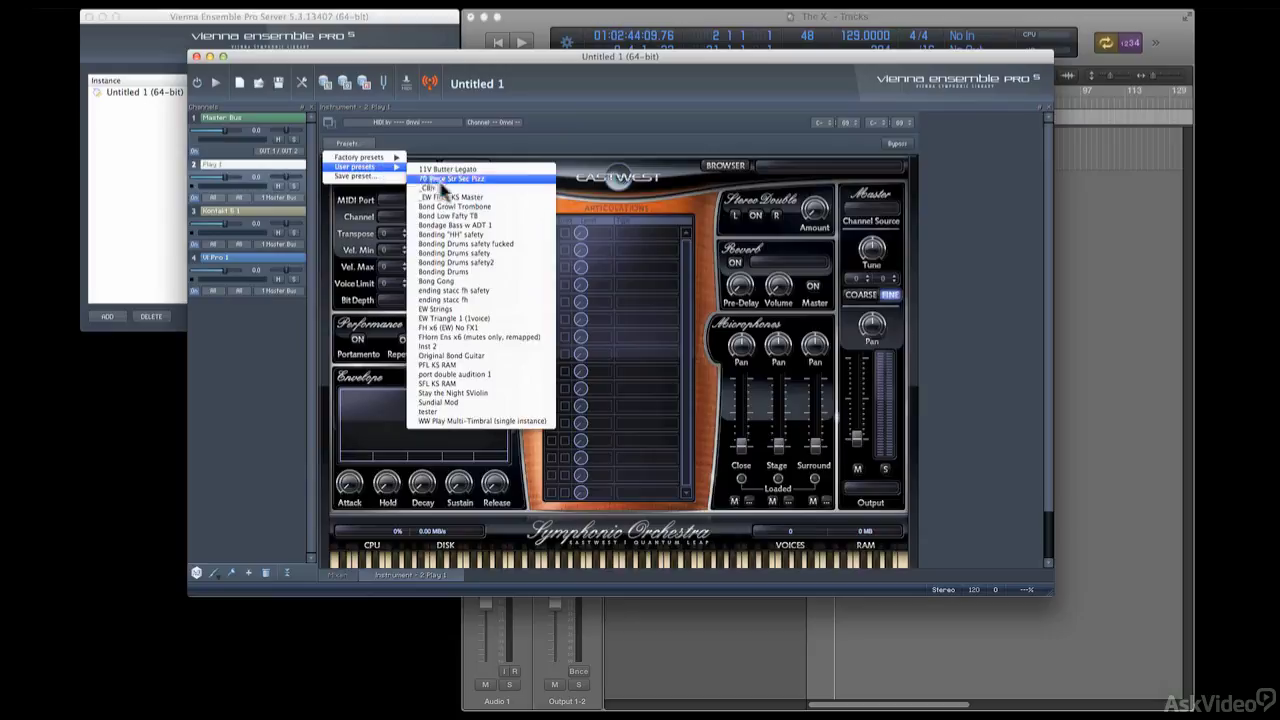
click(445, 197)
Load Flute.nki from VSL Woodwinds into Kontakt and the 02S Flute 1 matrix into VI Pro.
click(283, 213)
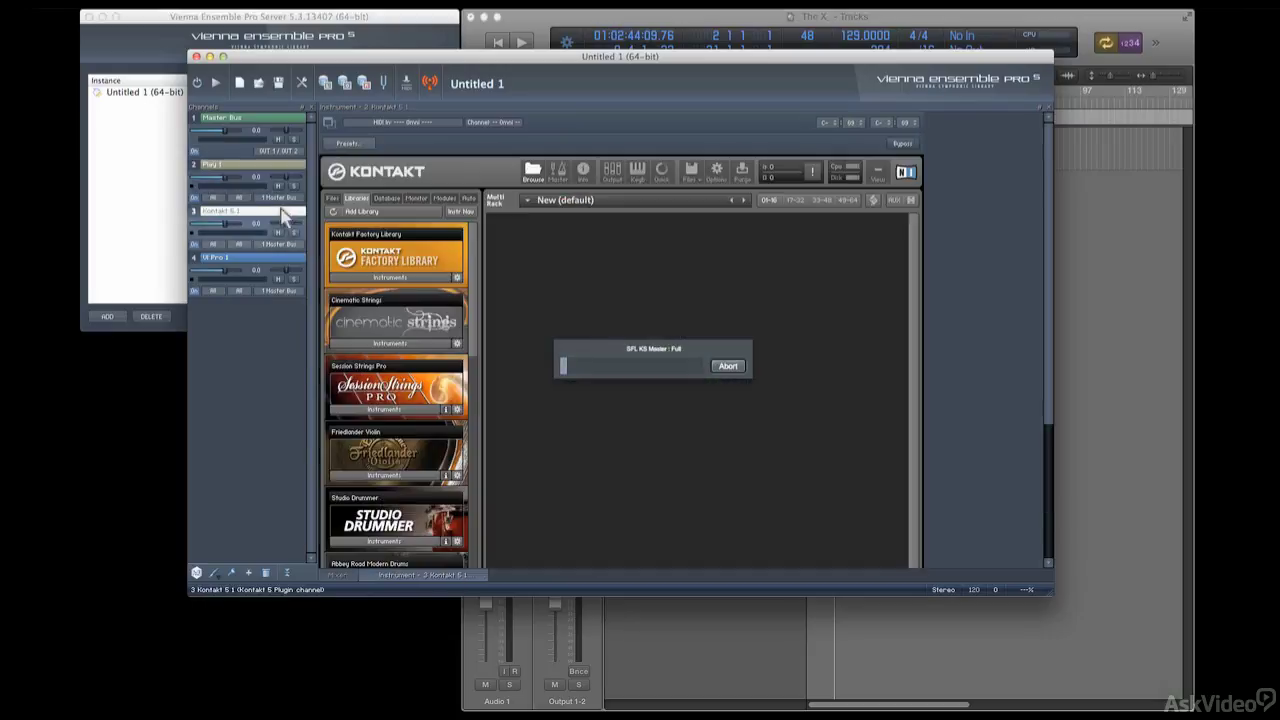
click(378, 276)
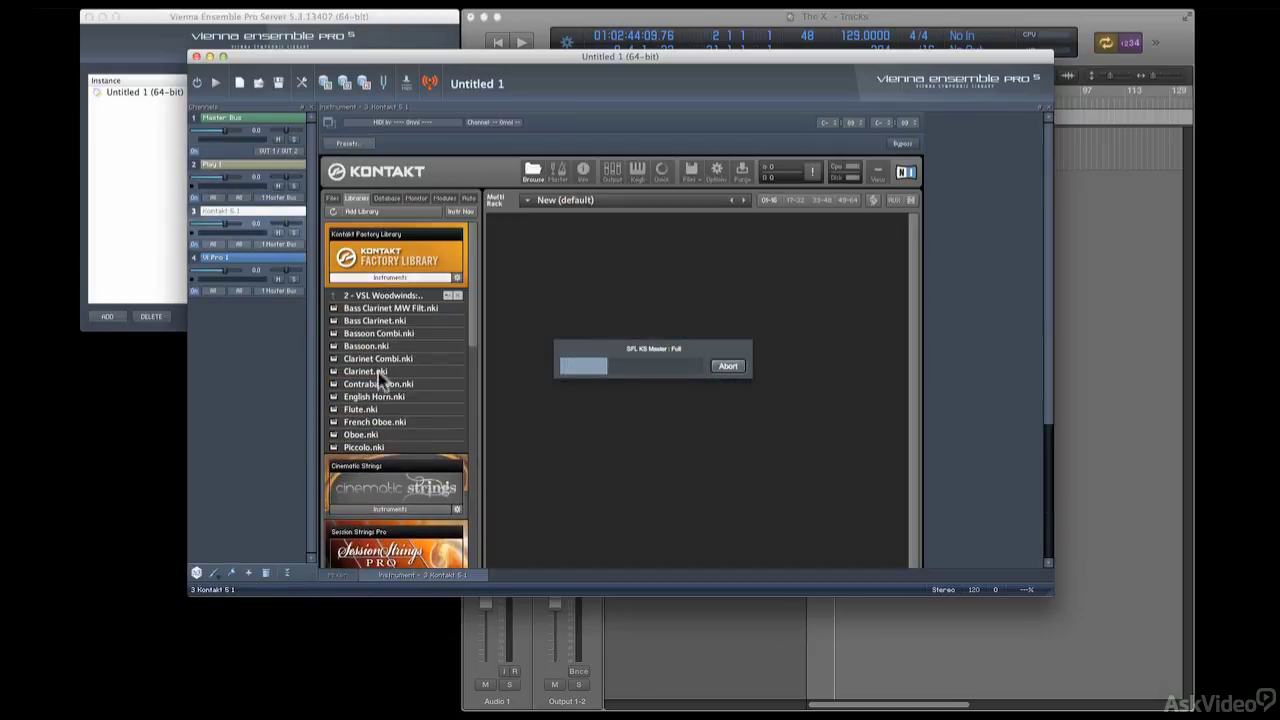
double_click(360, 409)
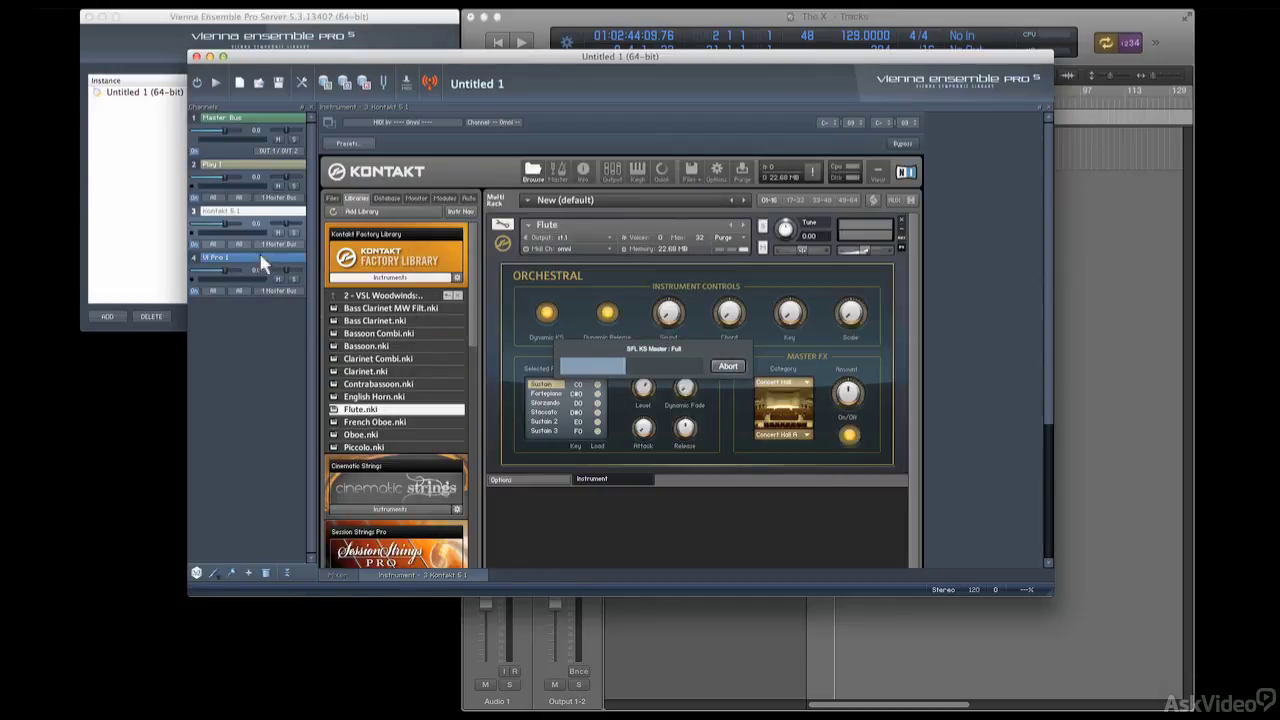
click(263, 262)
double_click(918, 289)
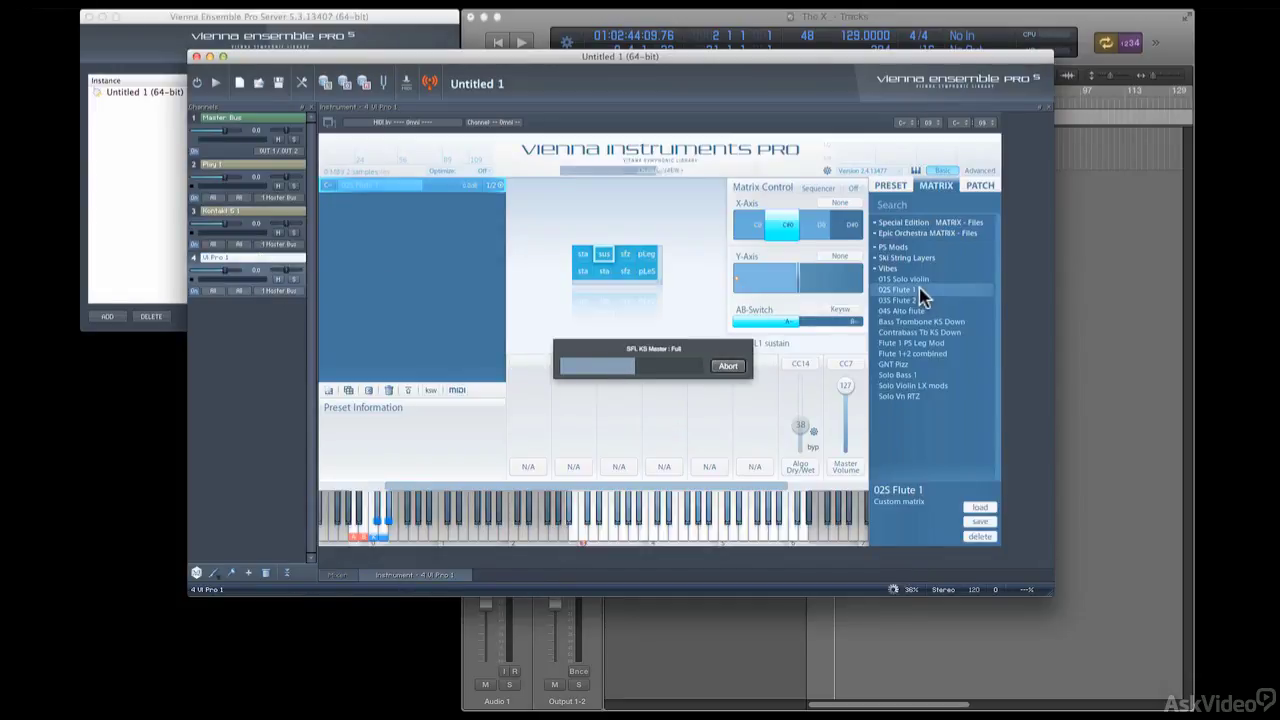
Set MIDI channels: Play 1 on 1, Kontakt 5 1 on 2, VI Pro 1 on 3.
click(240, 198)
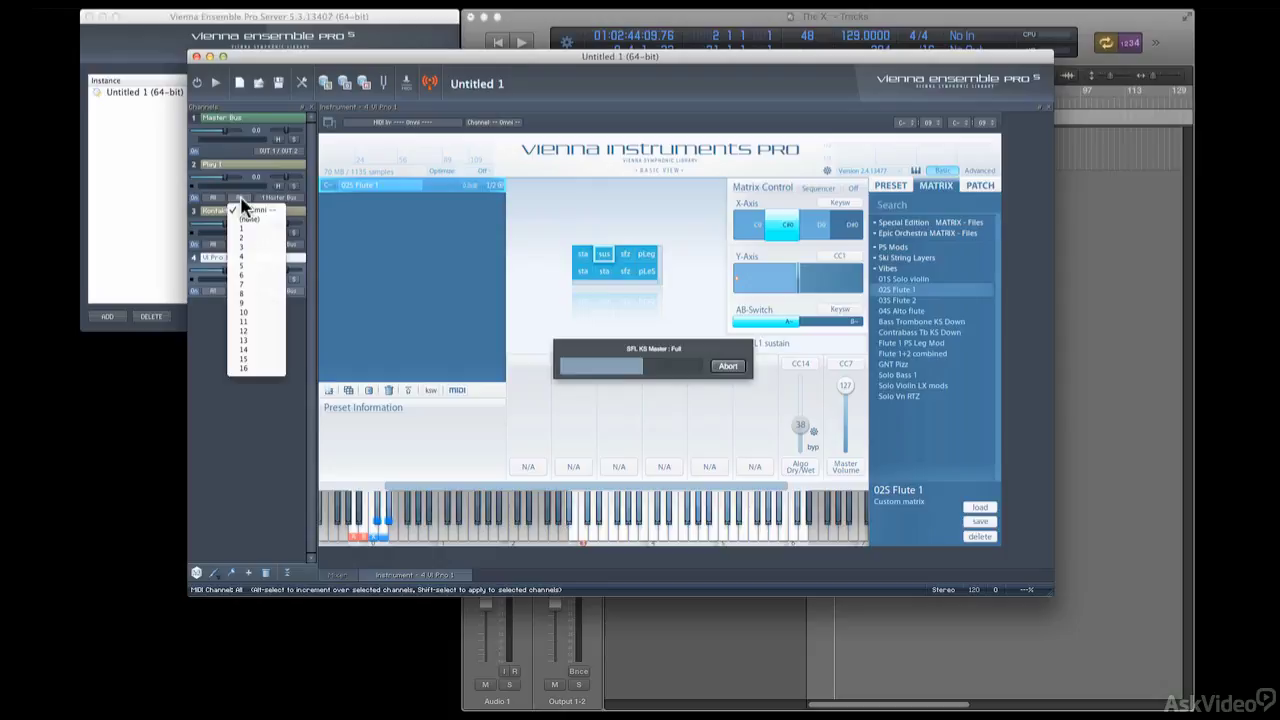
click(243, 228)
click(241, 244)
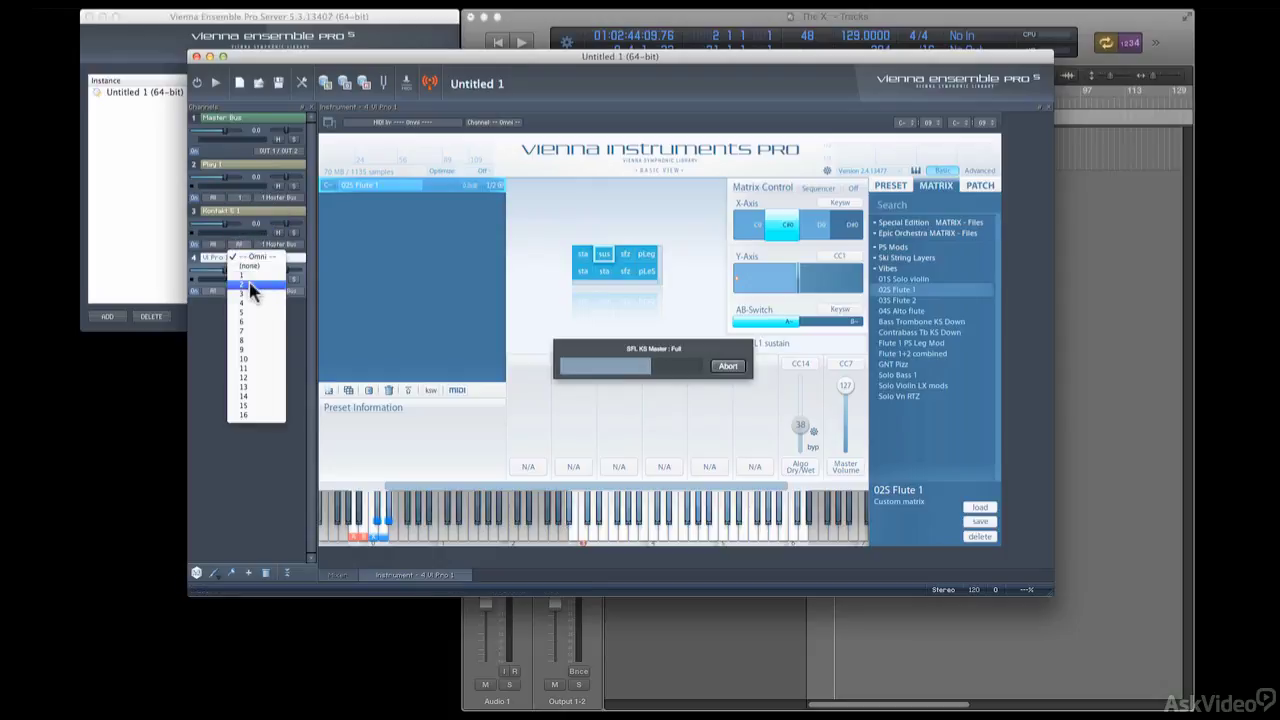
click(250, 288)
click(241, 291)
click(247, 340)
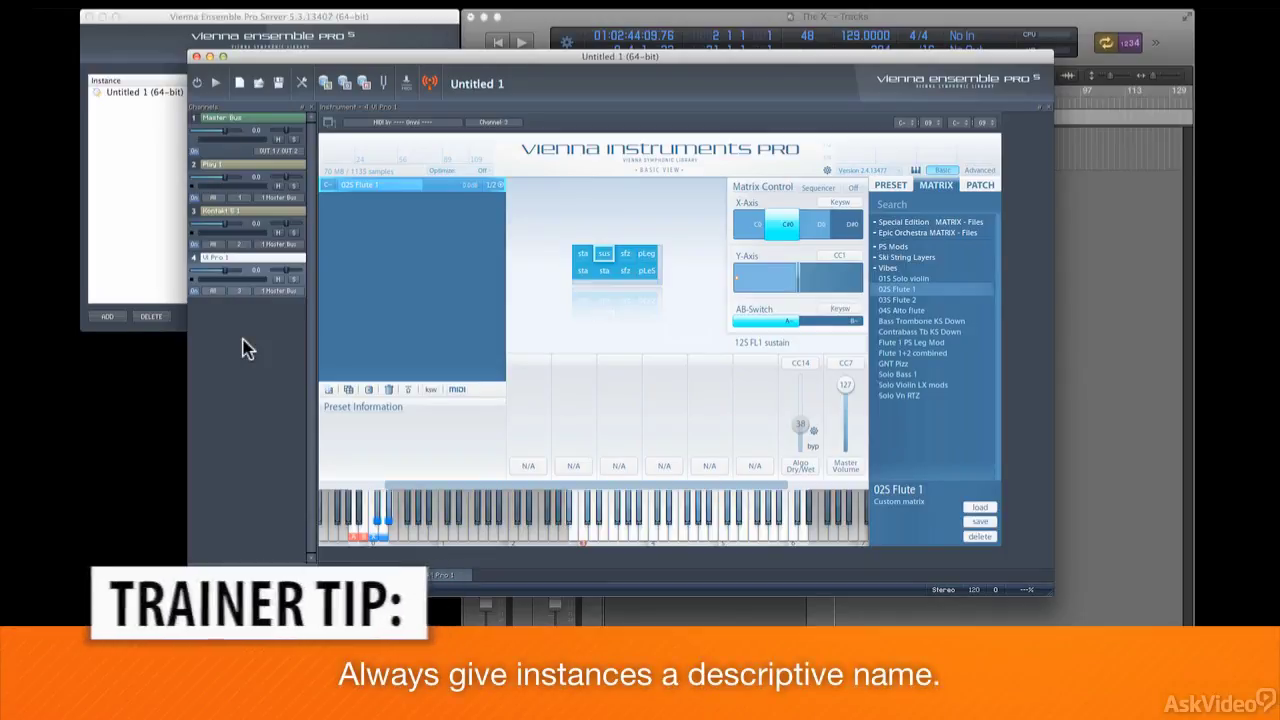
Name the instance 'Flute Collection' from its title bar.
double_click(472, 88)
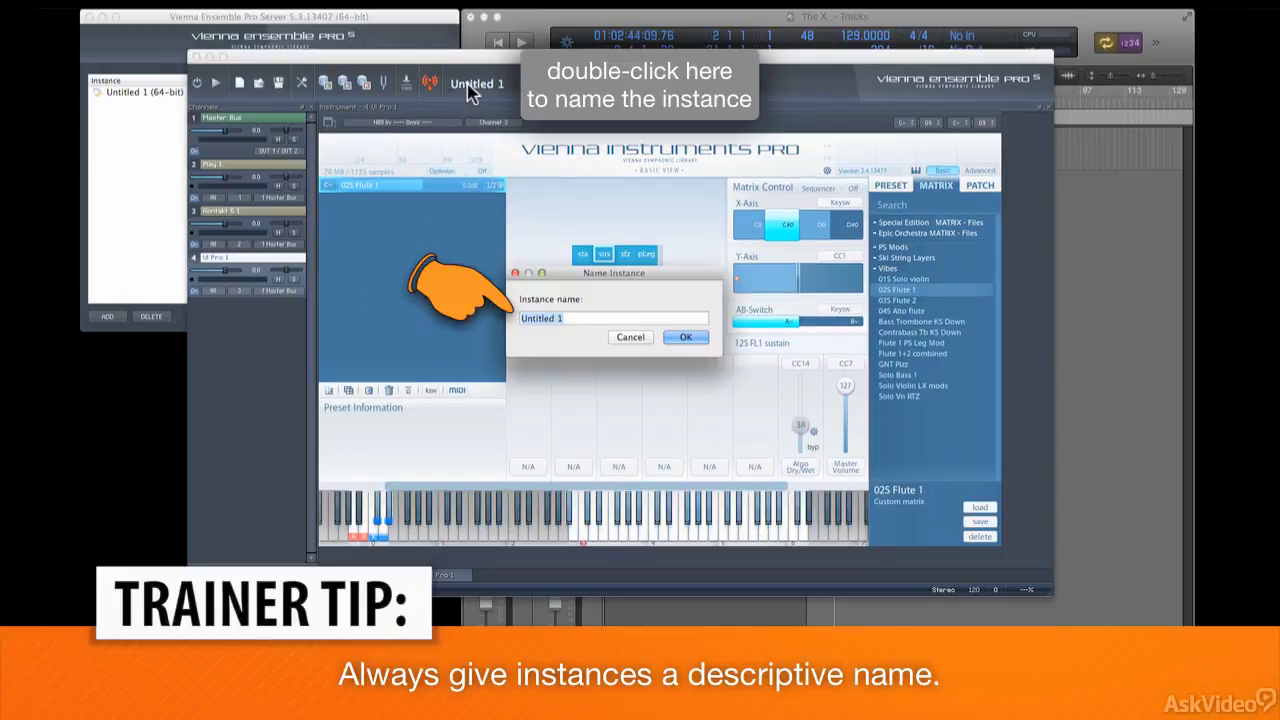
text(Flute Collec)
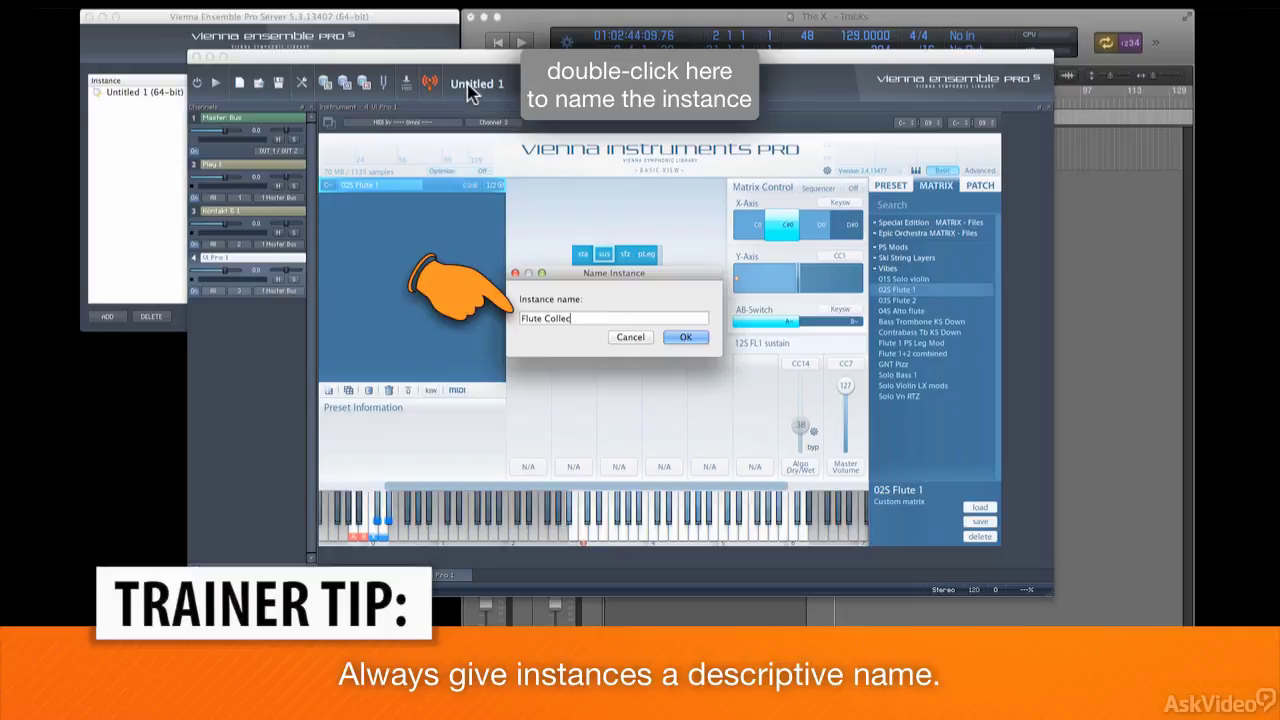
text(tion)
key(Return)
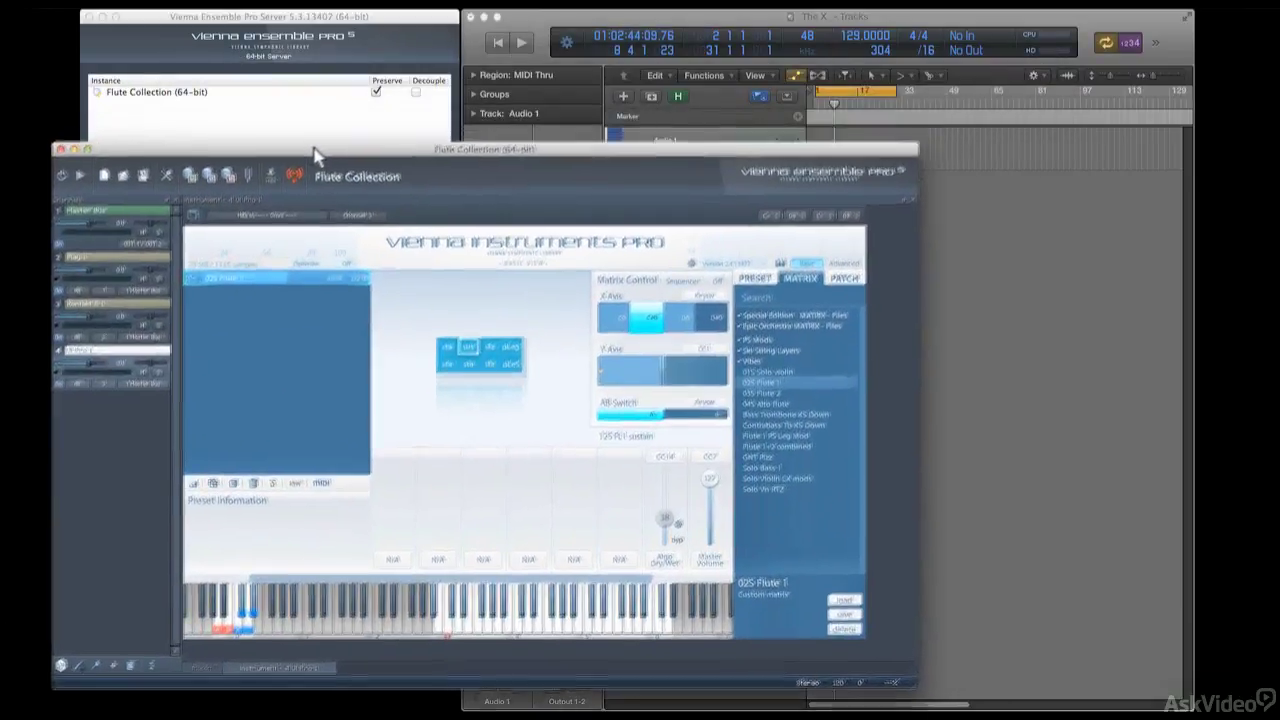
Move the Flute Collection window aside and add a second instance with the default name Untitled 1.
drag(313, 155, 285, 173)
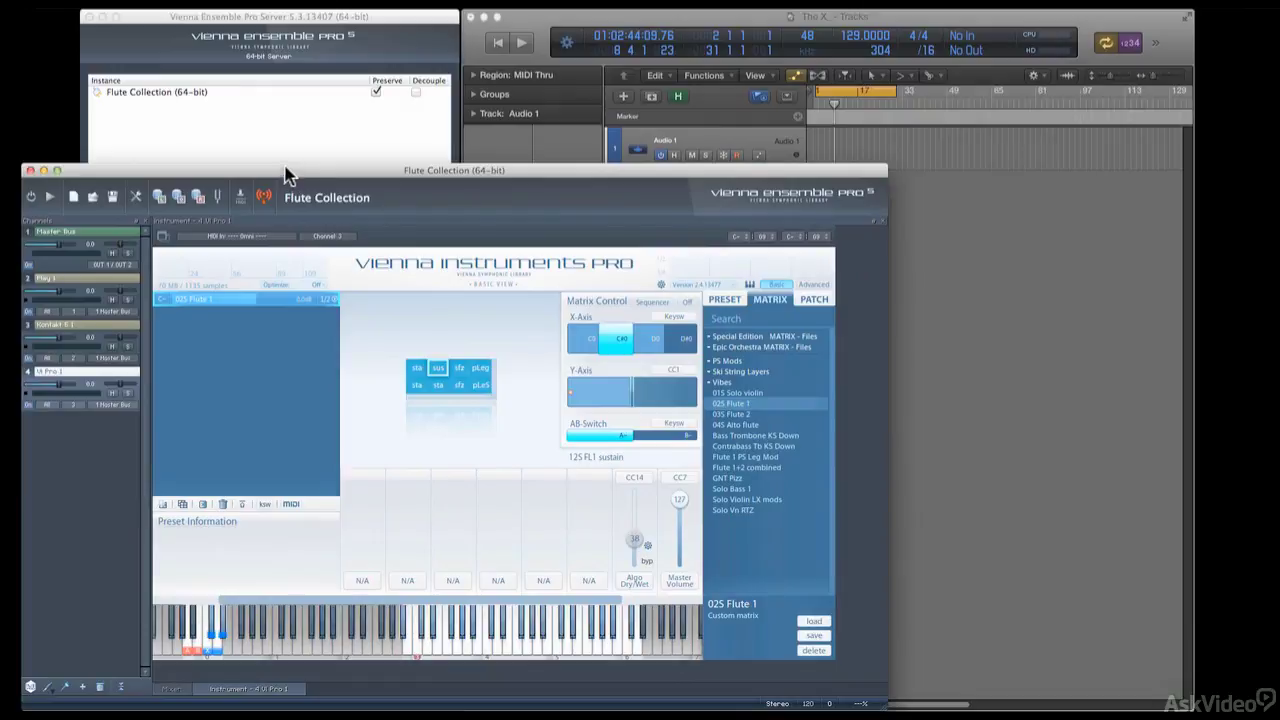
click(285, 145)
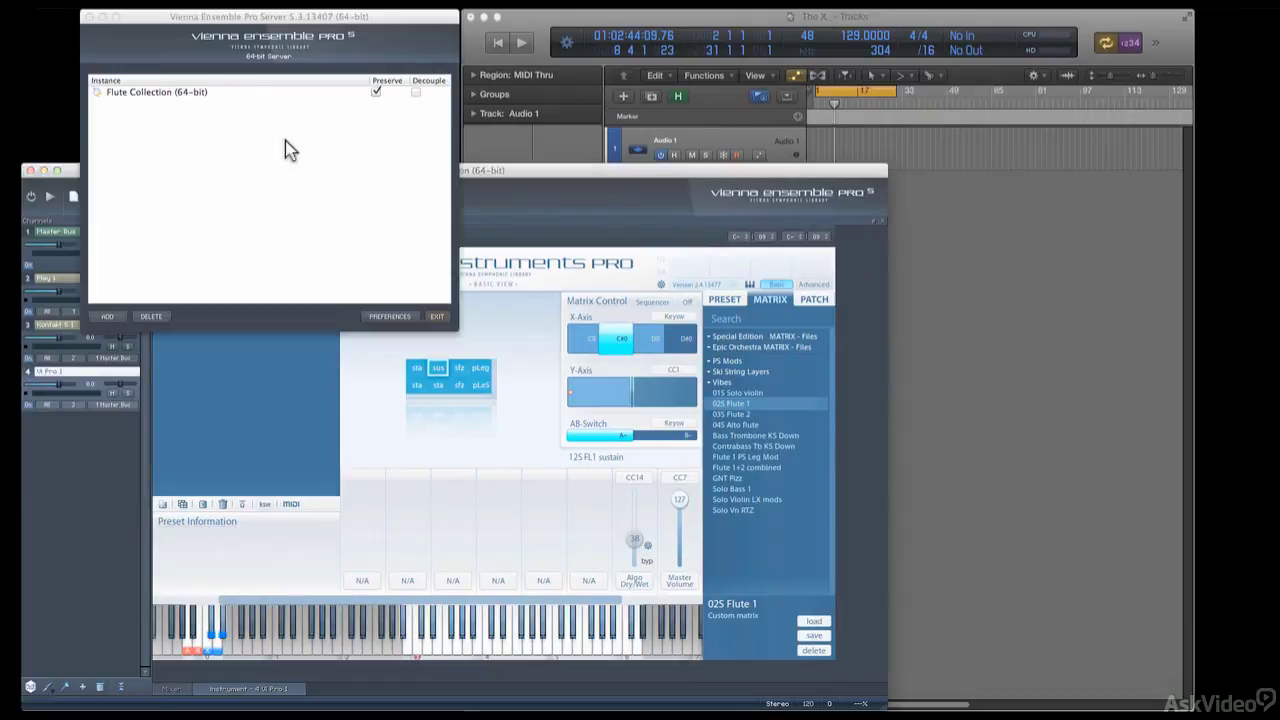
click(112, 317)
click(328, 186)
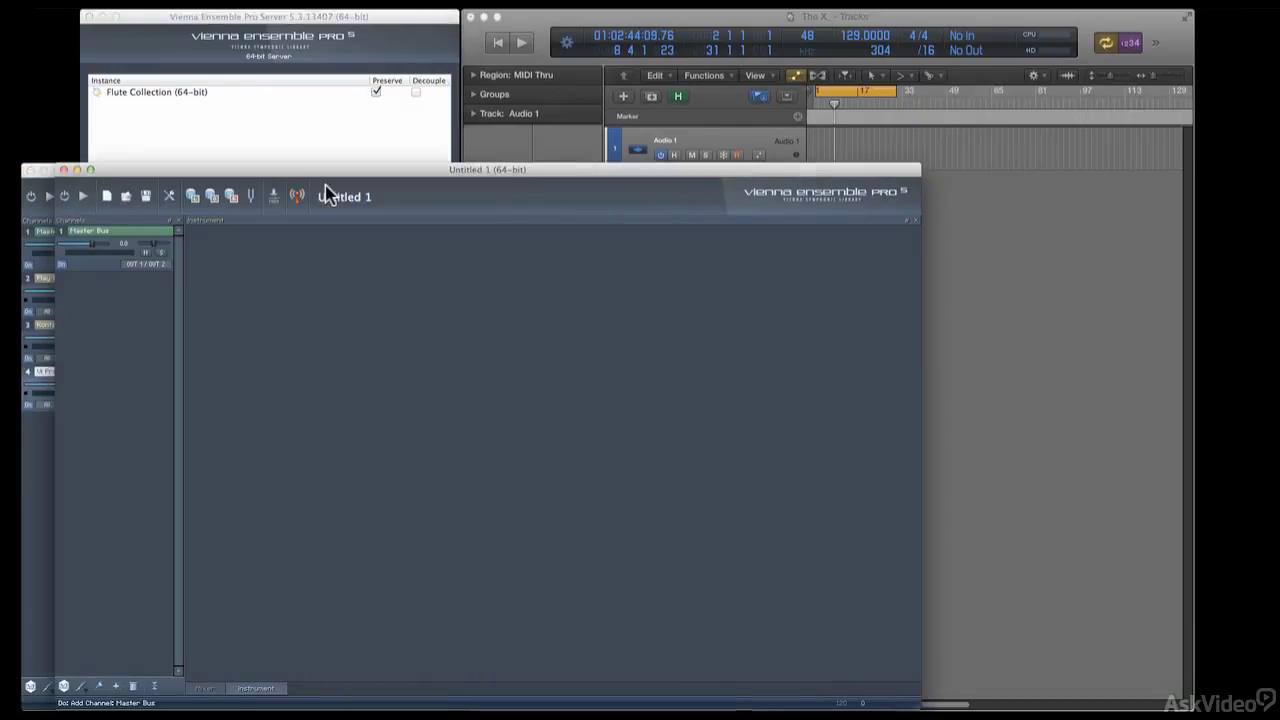
Load EastWest Play on a new channel in the Untitled 1 instance.
click(82, 688)
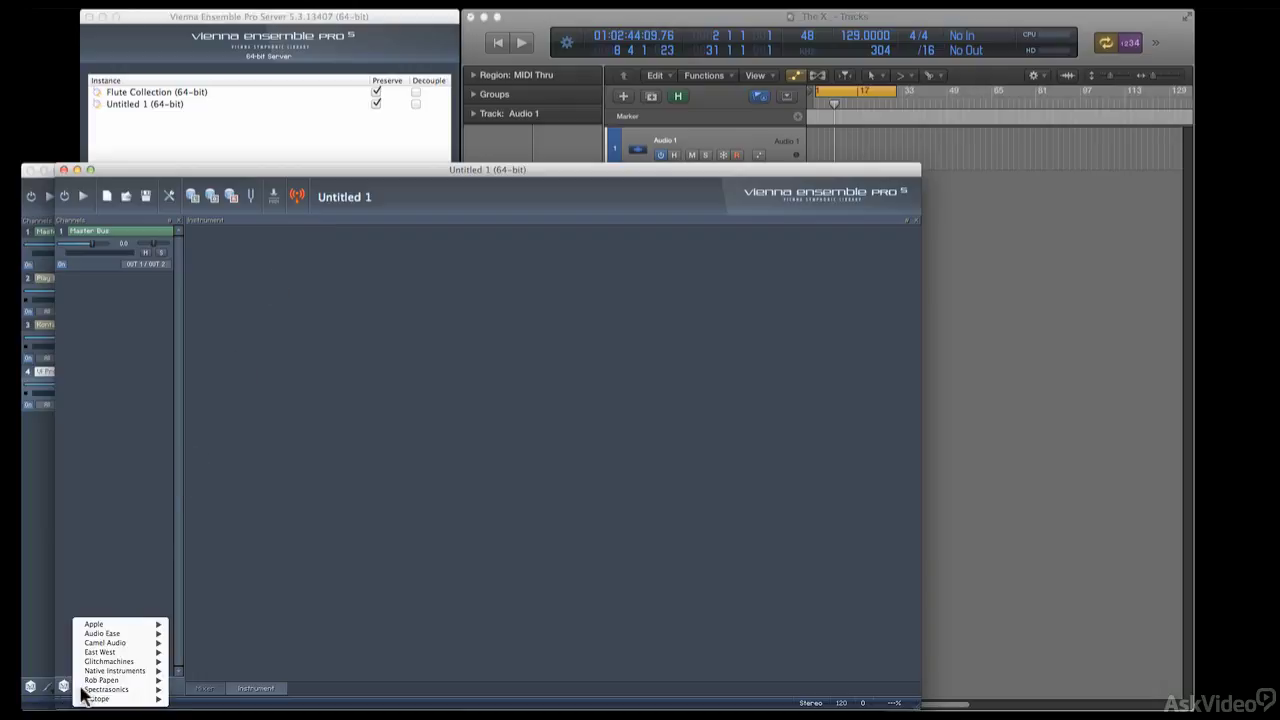
mouse_move(110, 652)
click(195, 656)
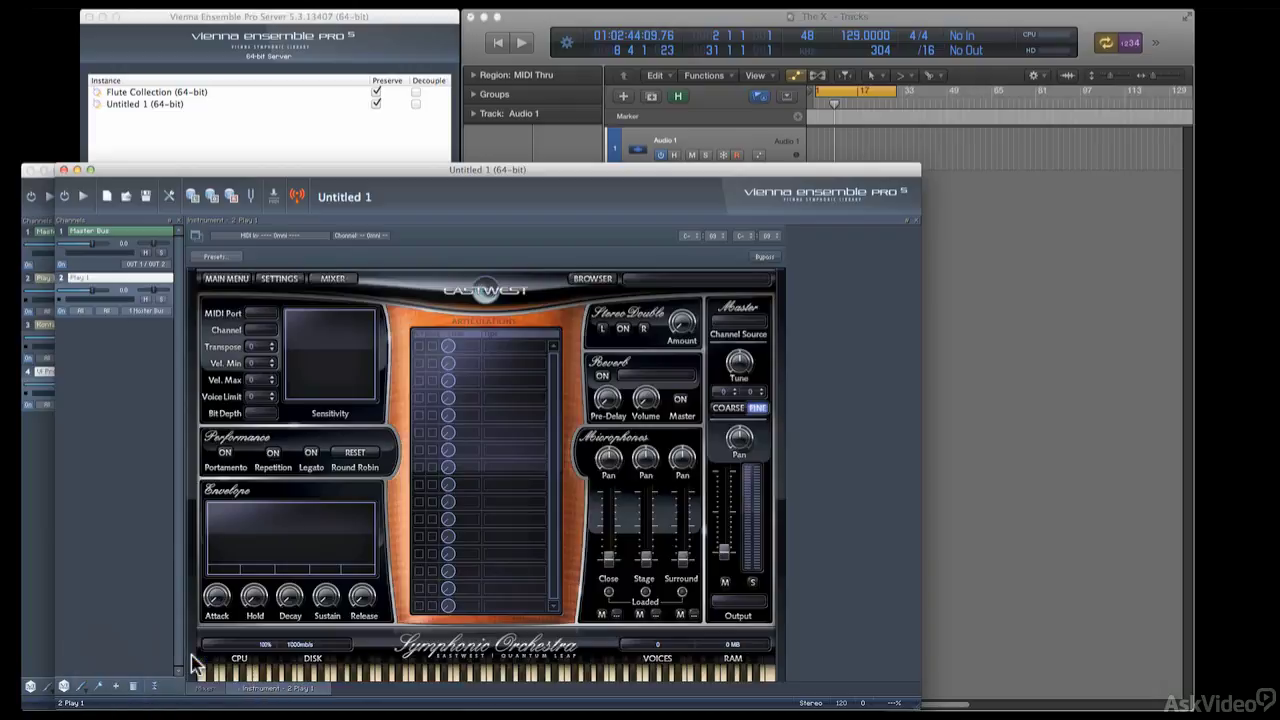
click(222, 257)
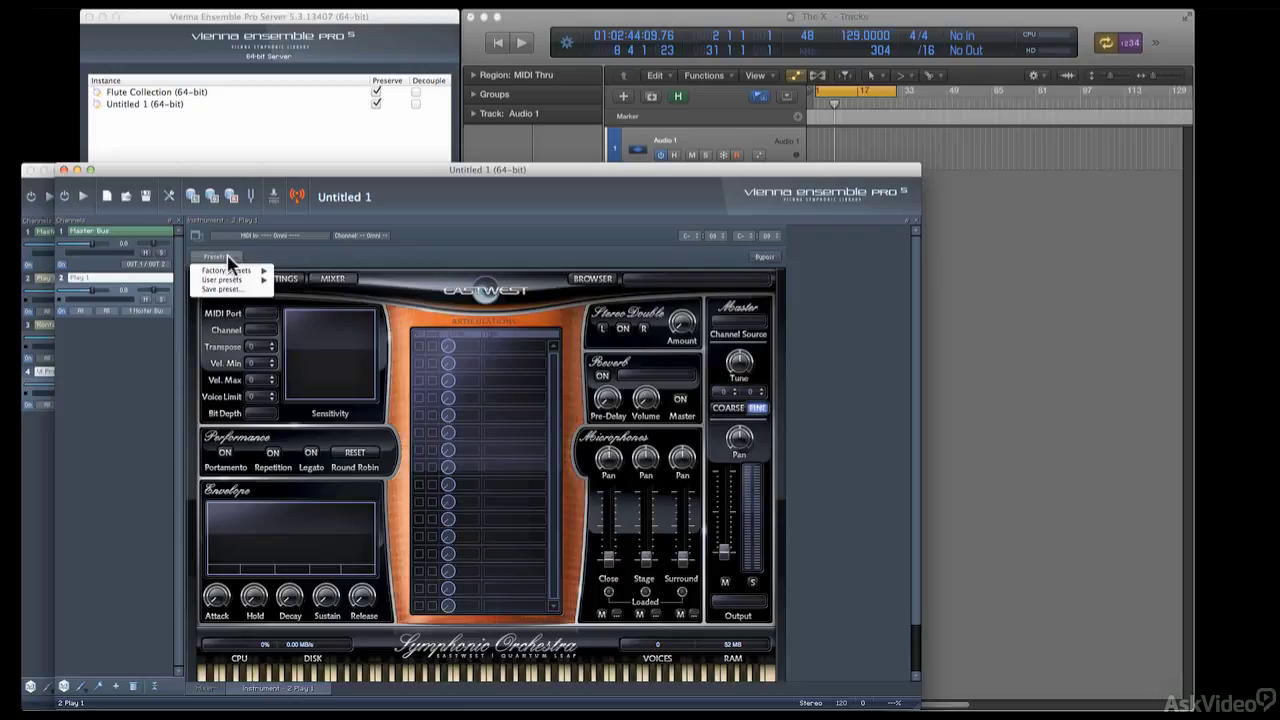
Load the CTB KS Master - Full factory preset and rename the instance 'Contrabassoon'.
mouse_move(240, 270)
click(310, 307)
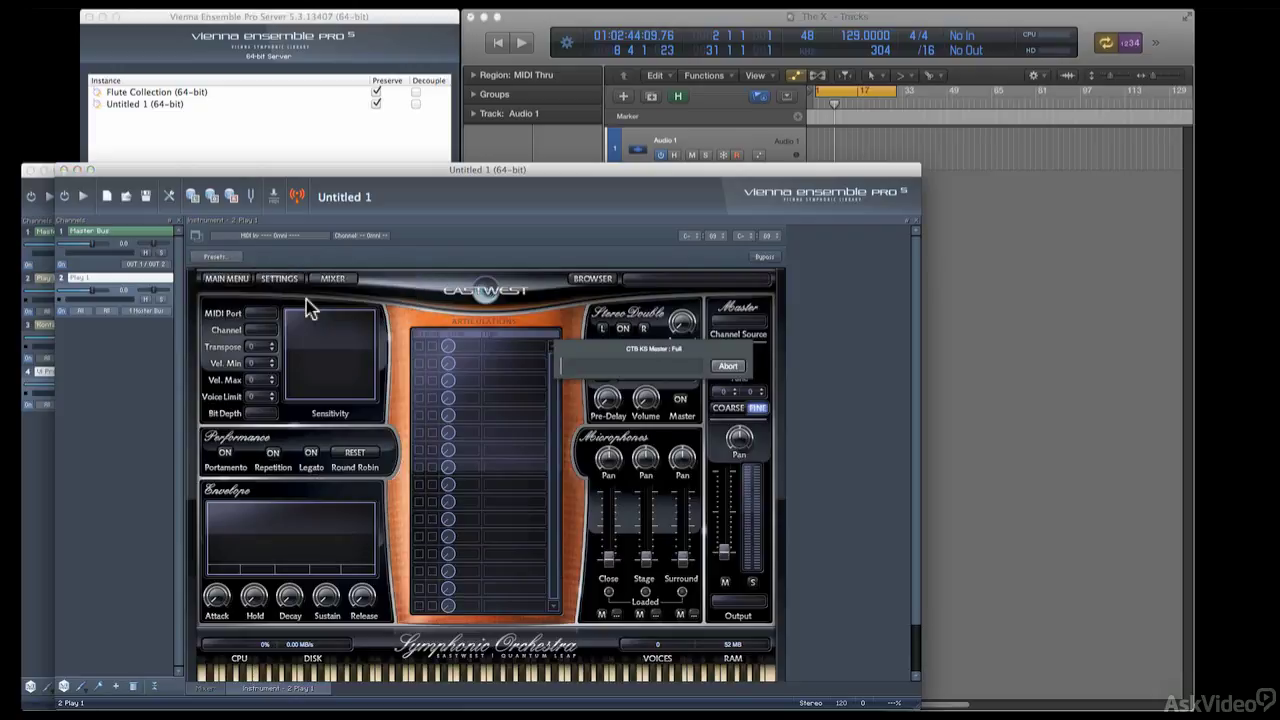
double_click(335, 199)
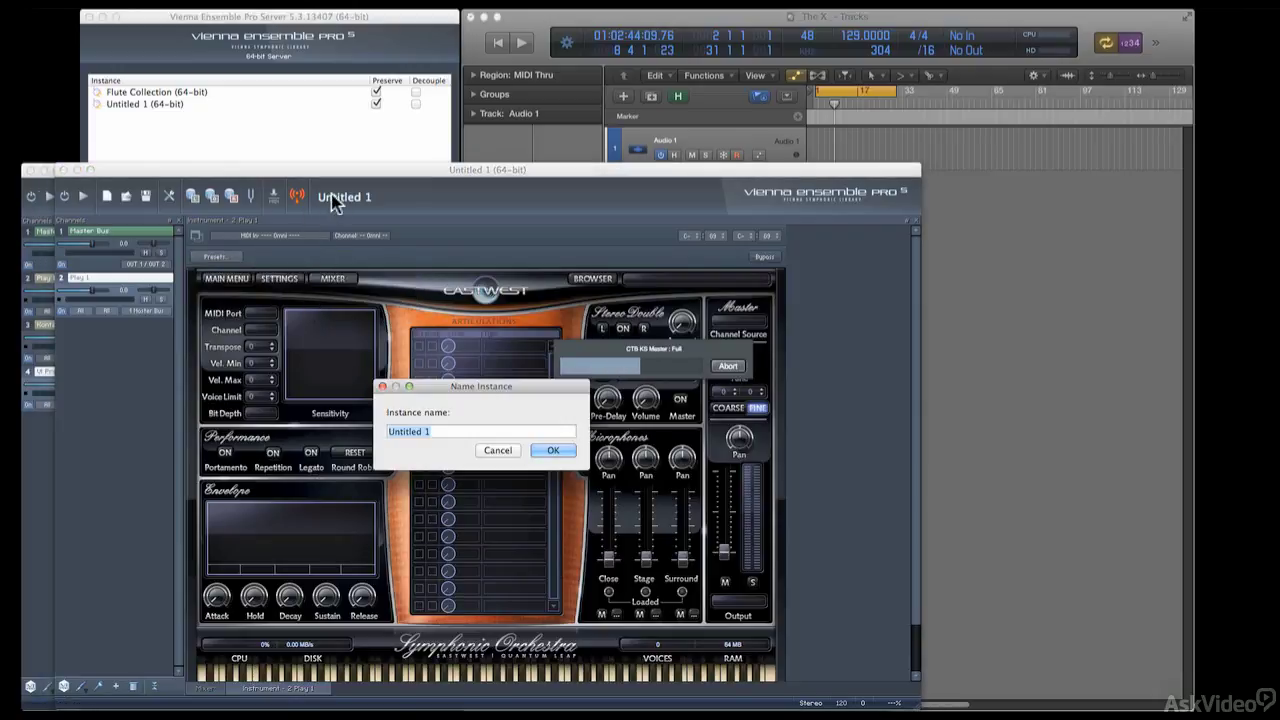
text(Contrabas)
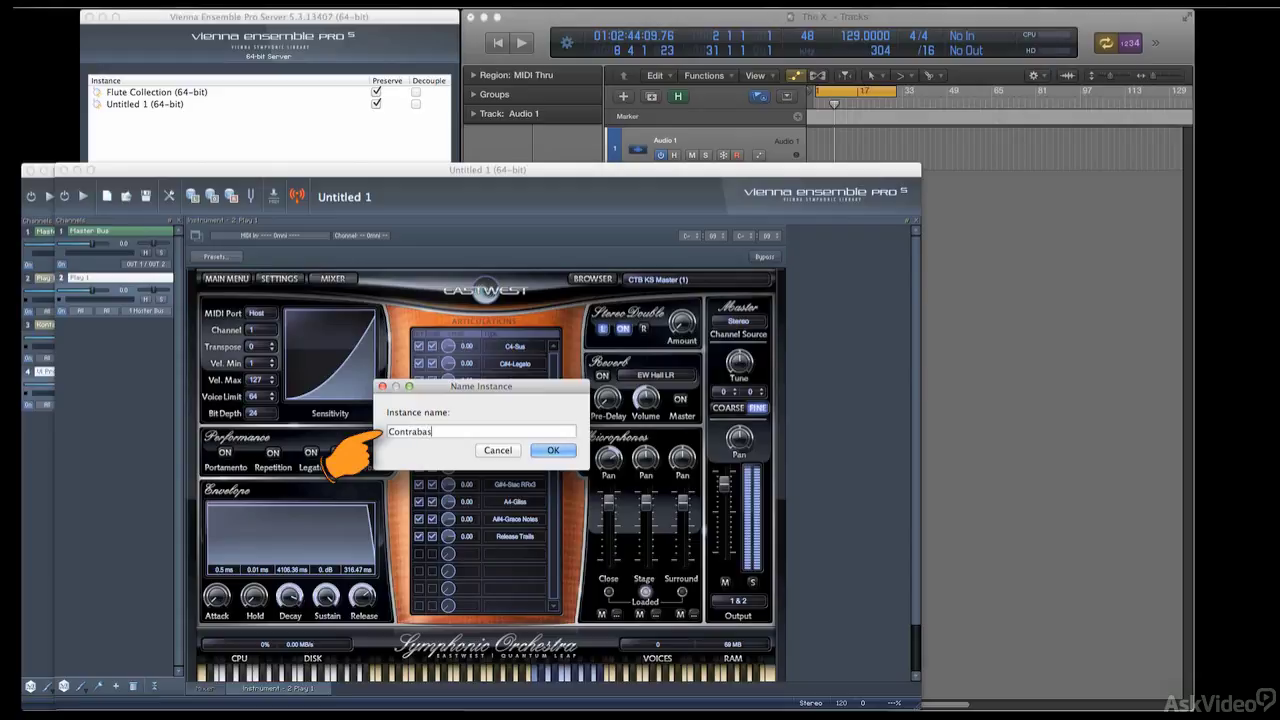
text(soon)
key(Return)
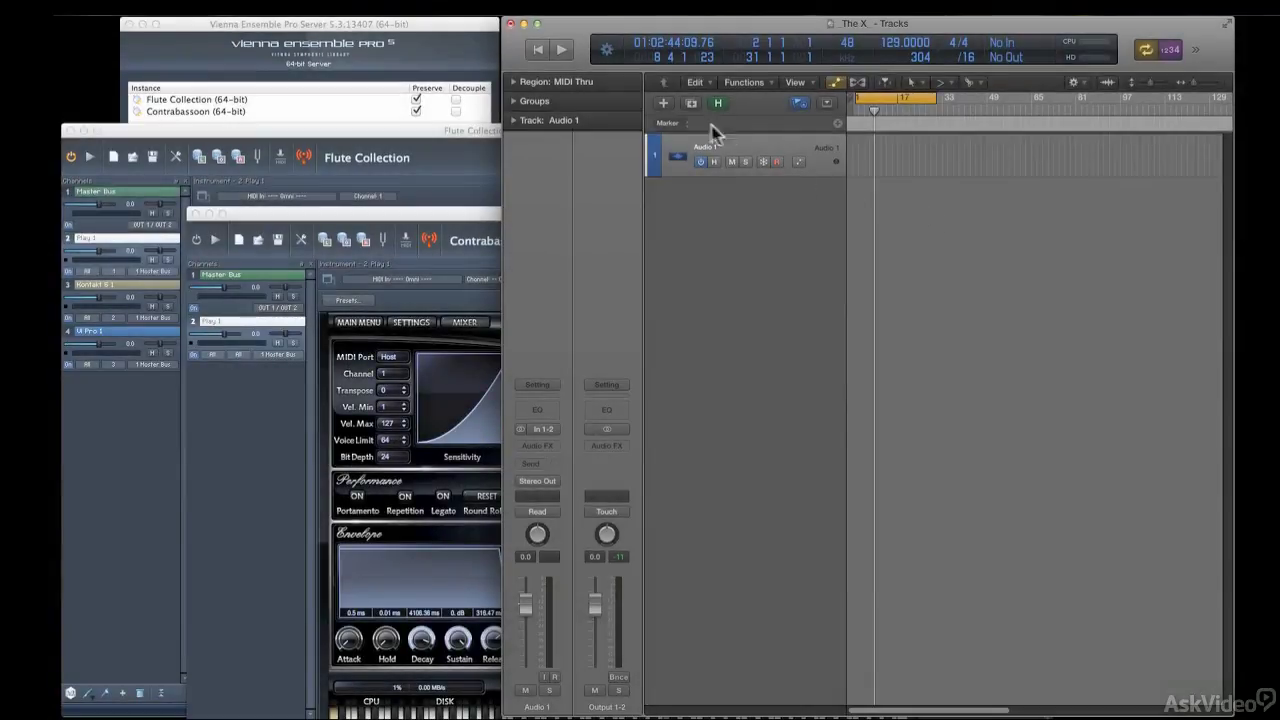
Create software instrument track Inst 1 with the VSL Vienna Ensemble Pro Stereo AU instrument.
click(664, 102)
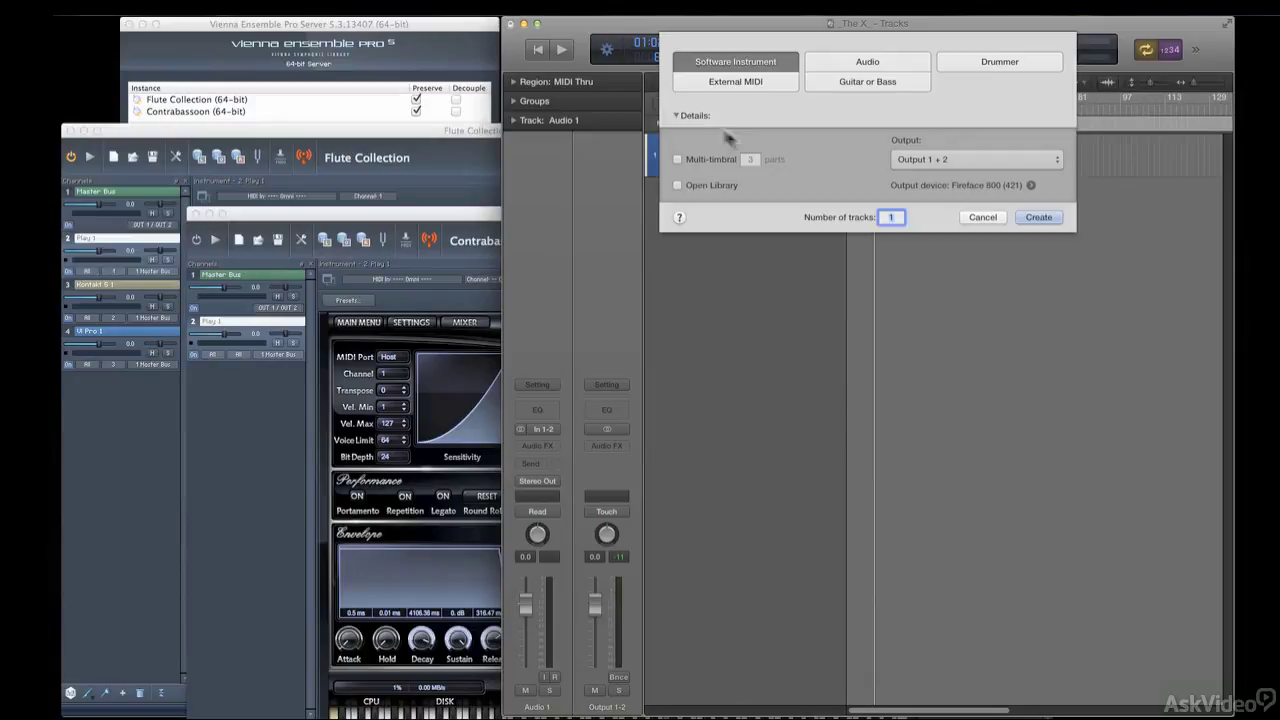
click(1038, 218)
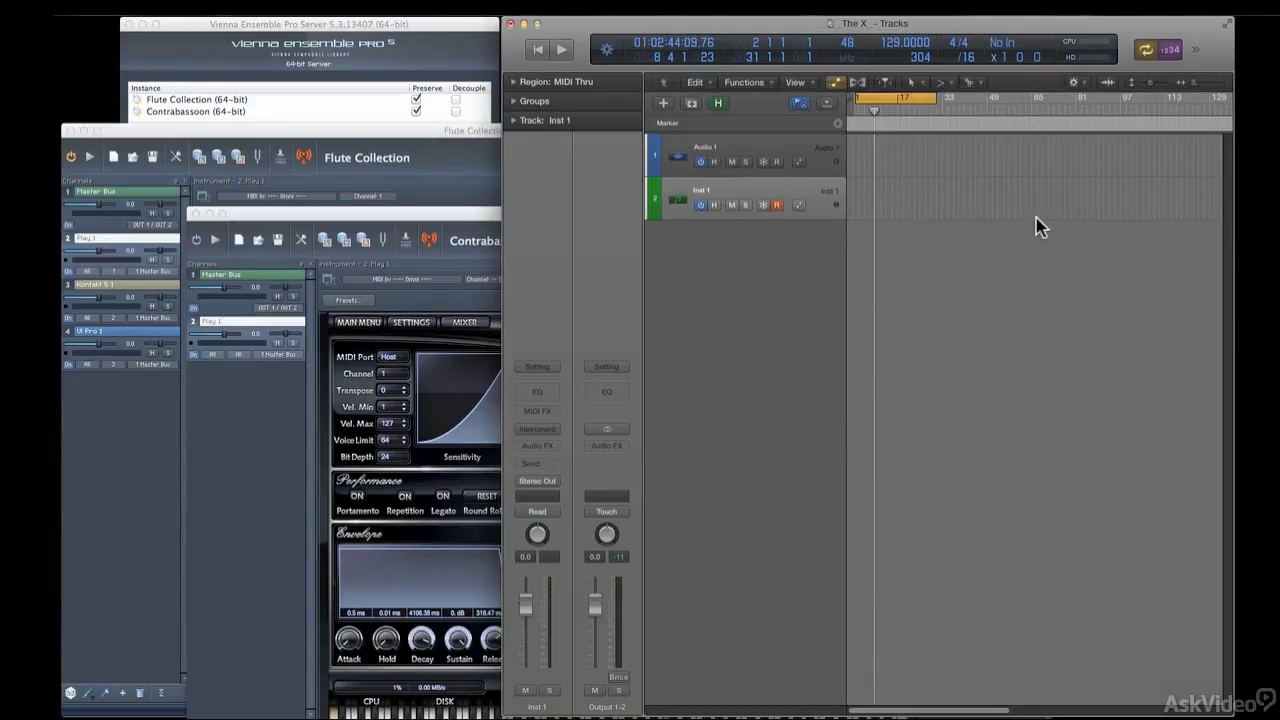
click(553, 429)
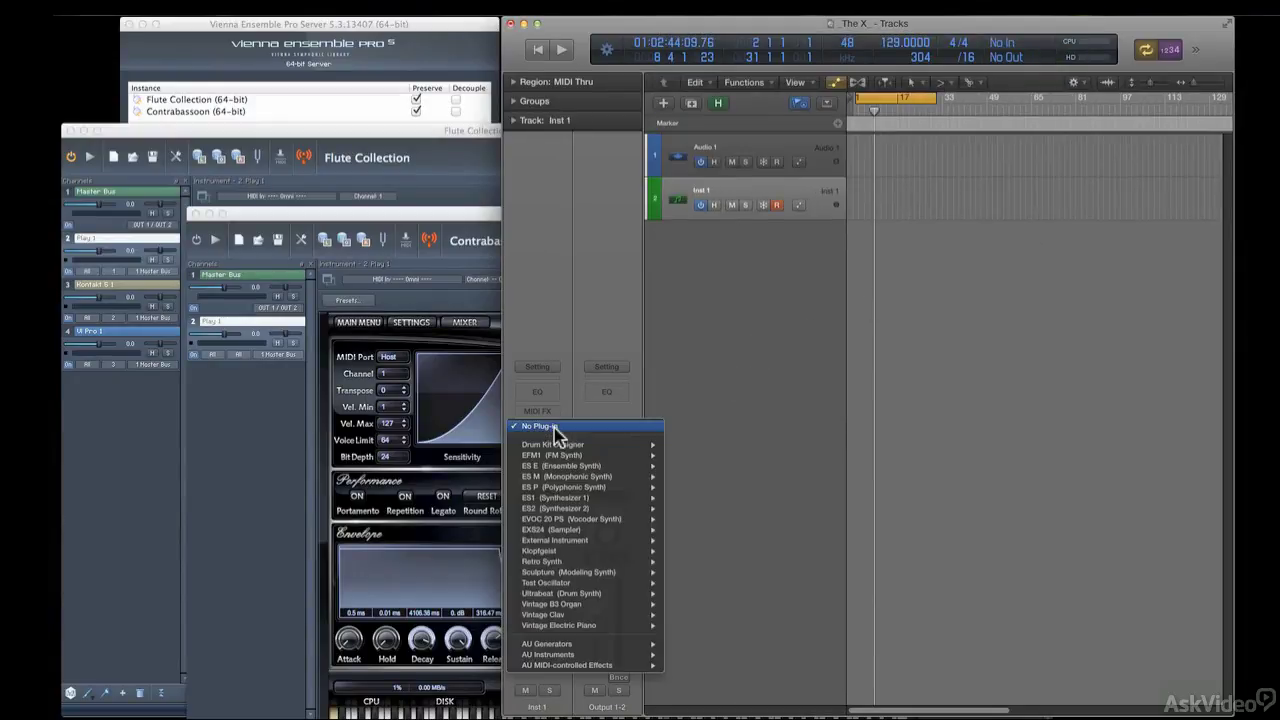
mouse_move(630, 654)
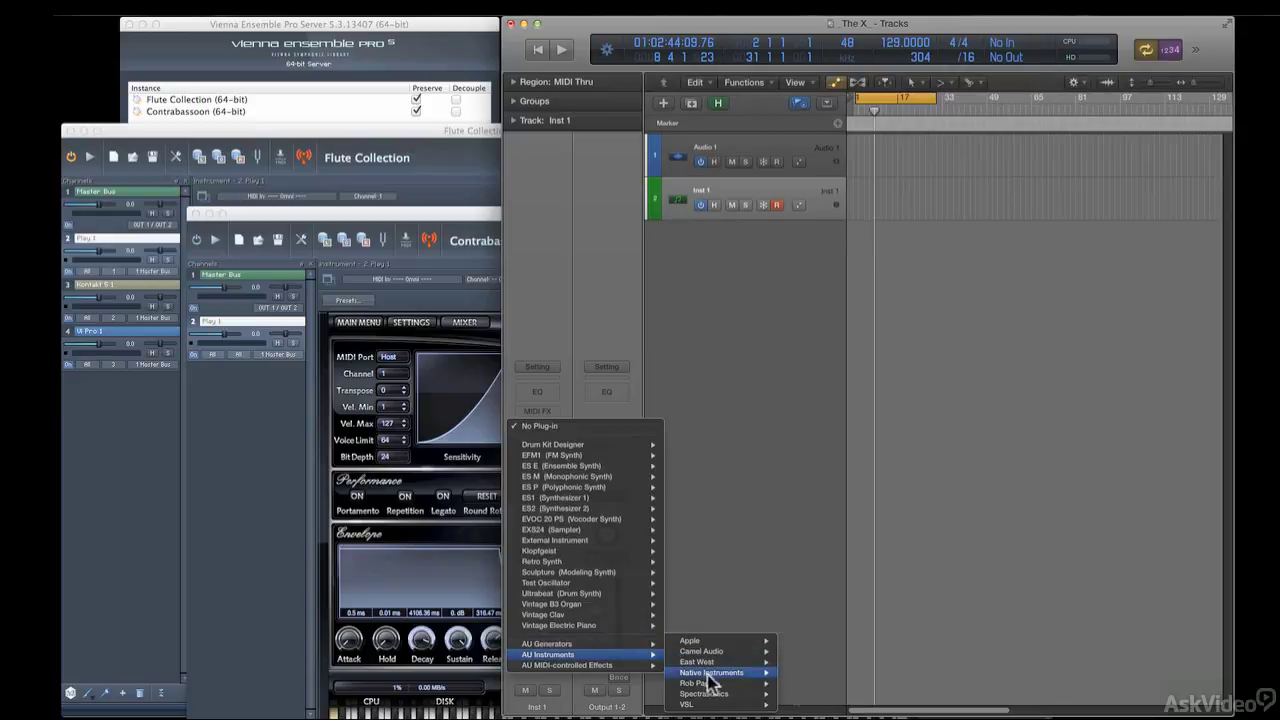
mouse_move(743, 703)
mouse_move(848, 699)
mouse_move(840, 672)
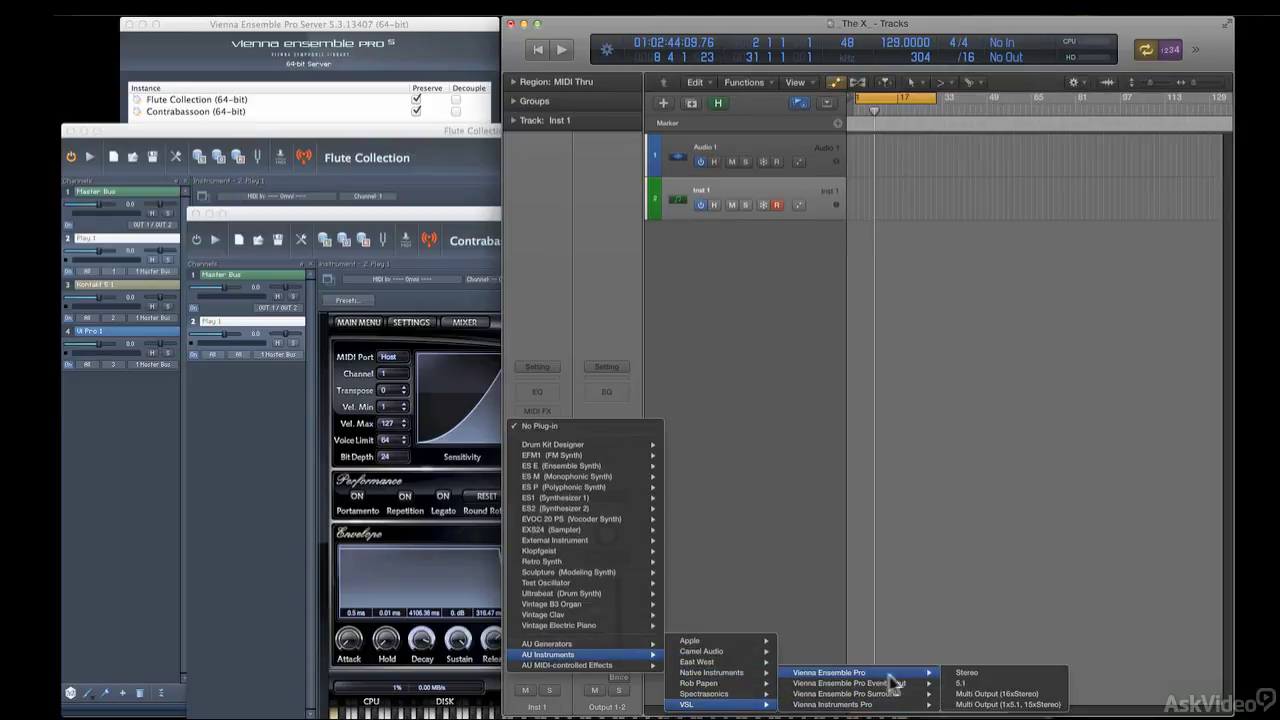
click(990, 678)
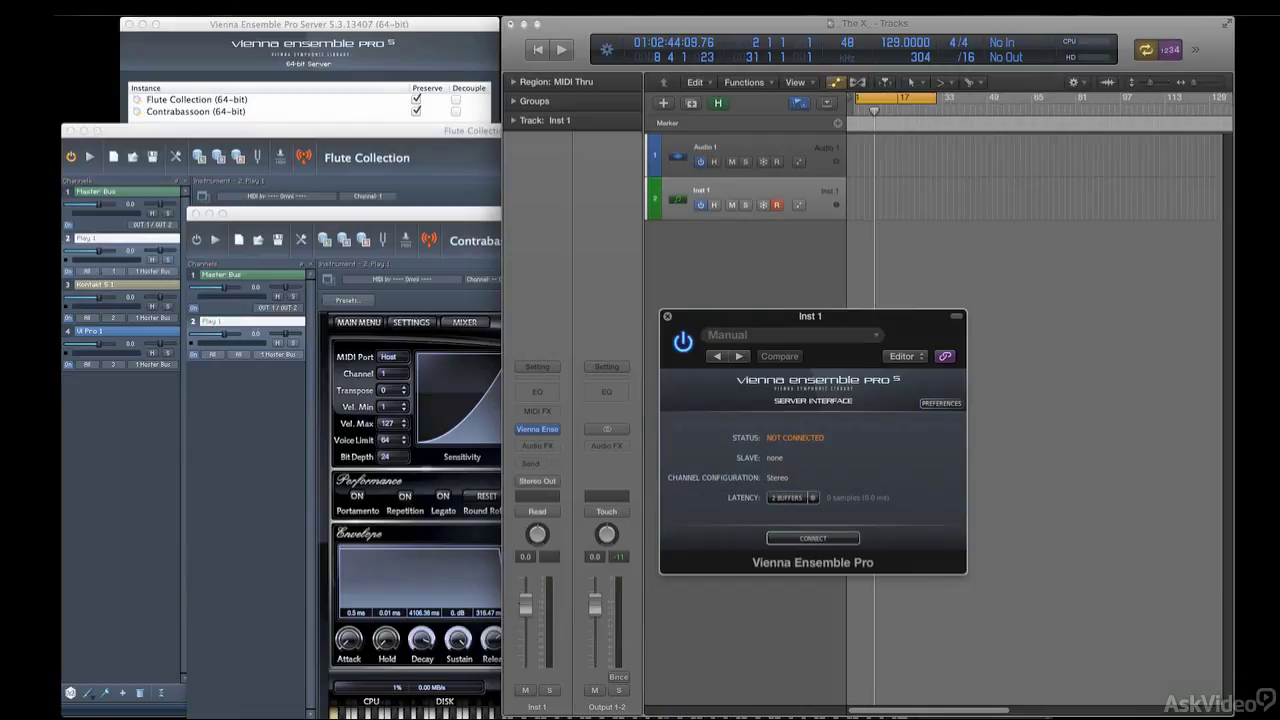
Connect Inst 1's Vienna Ensemble Pro plug-in to the Contrabassoon instance on localhost.
click(848, 540)
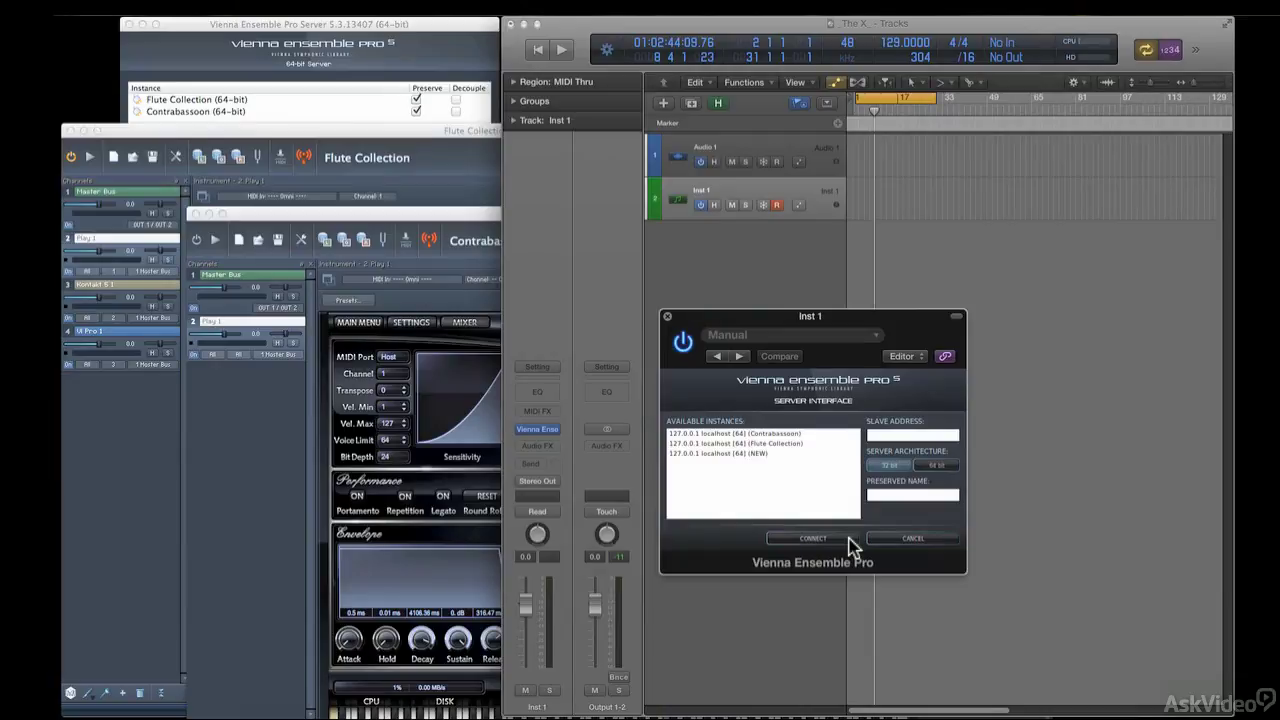
click(807, 433)
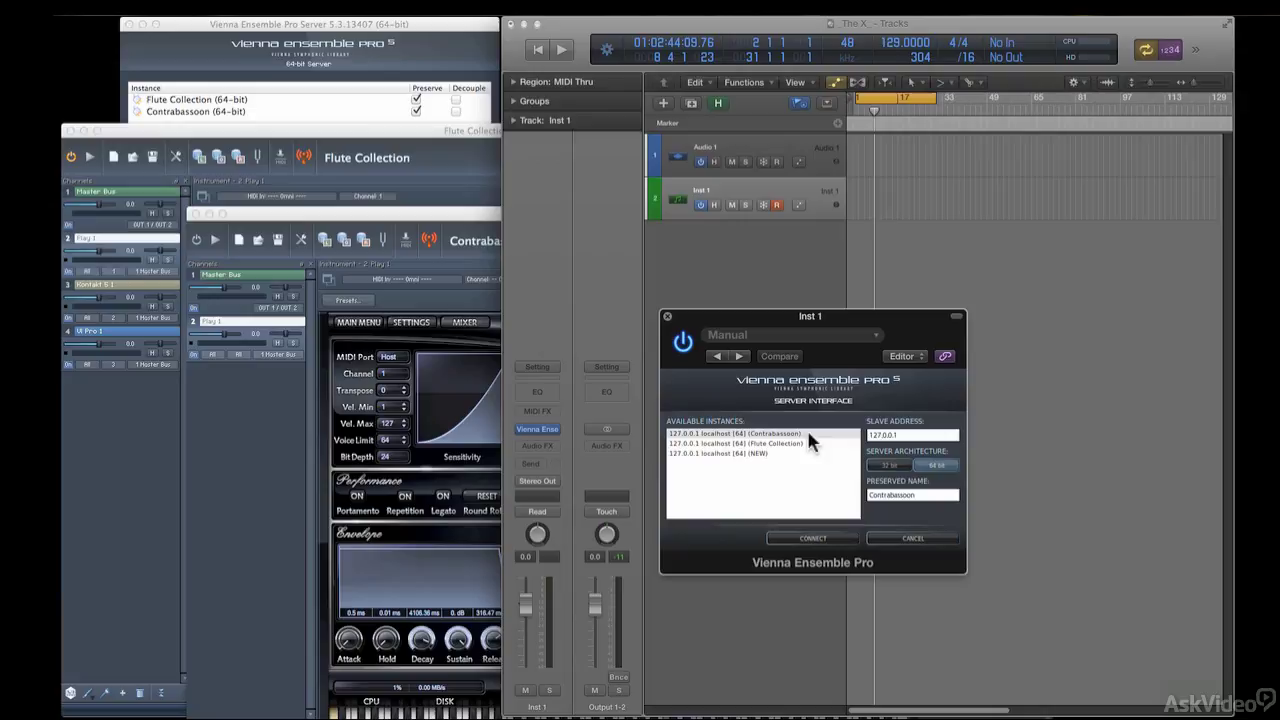
click(795, 540)
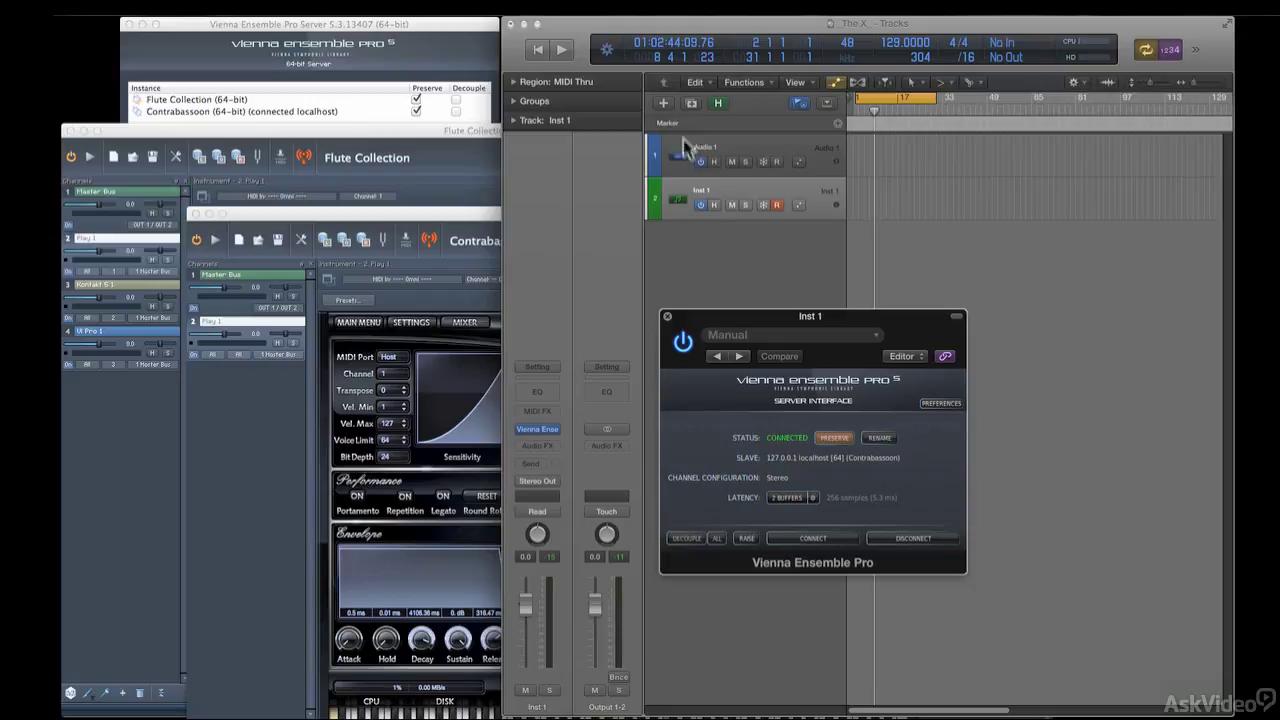
Create a multi-timbral software instrument track with 3 parts (Inst 2 [1]–[3]).
click(664, 104)
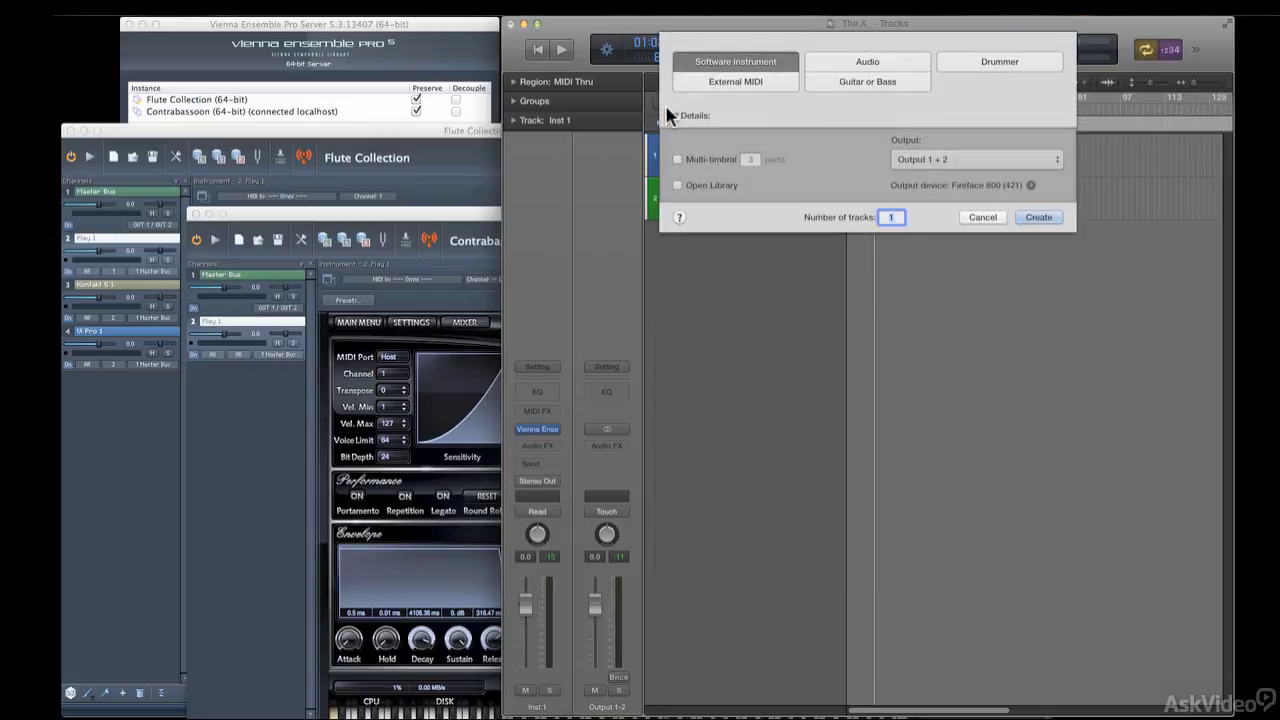
click(678, 160)
click(1036, 218)
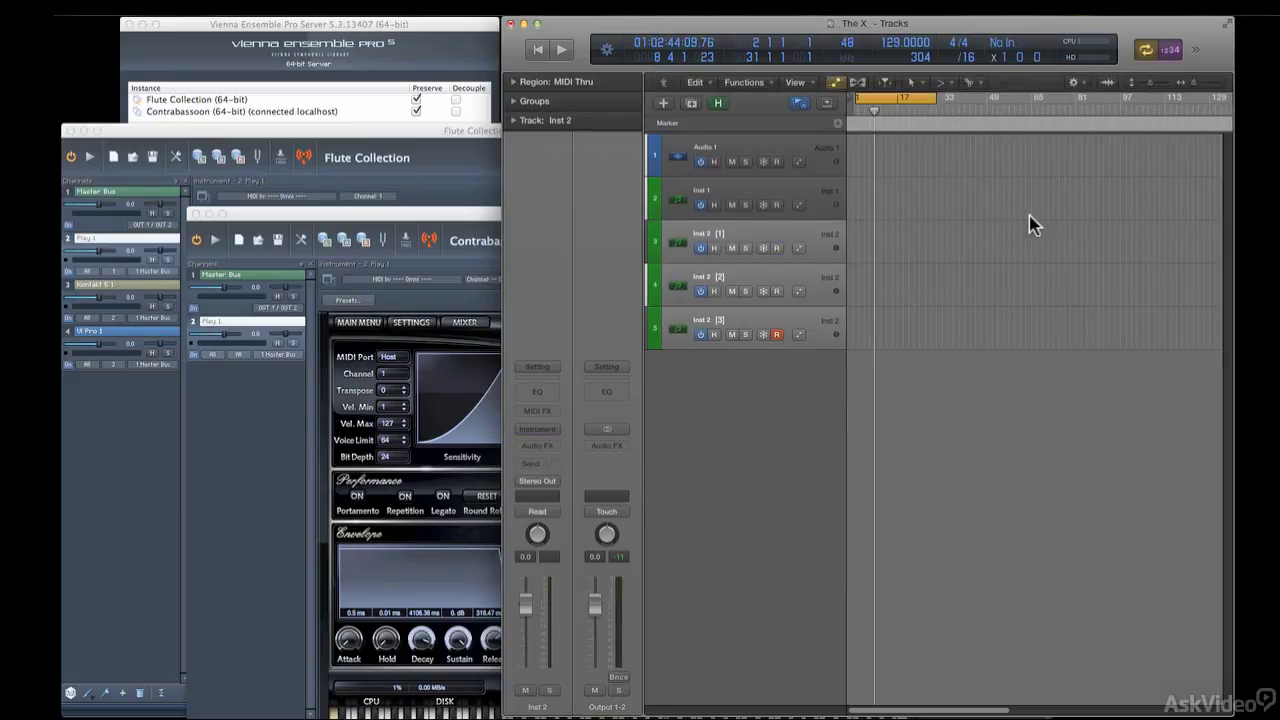
Insert Vienna Ensemble Pro Stereo on Inst 2 and connect it to Flute Collection.
click(550, 430)
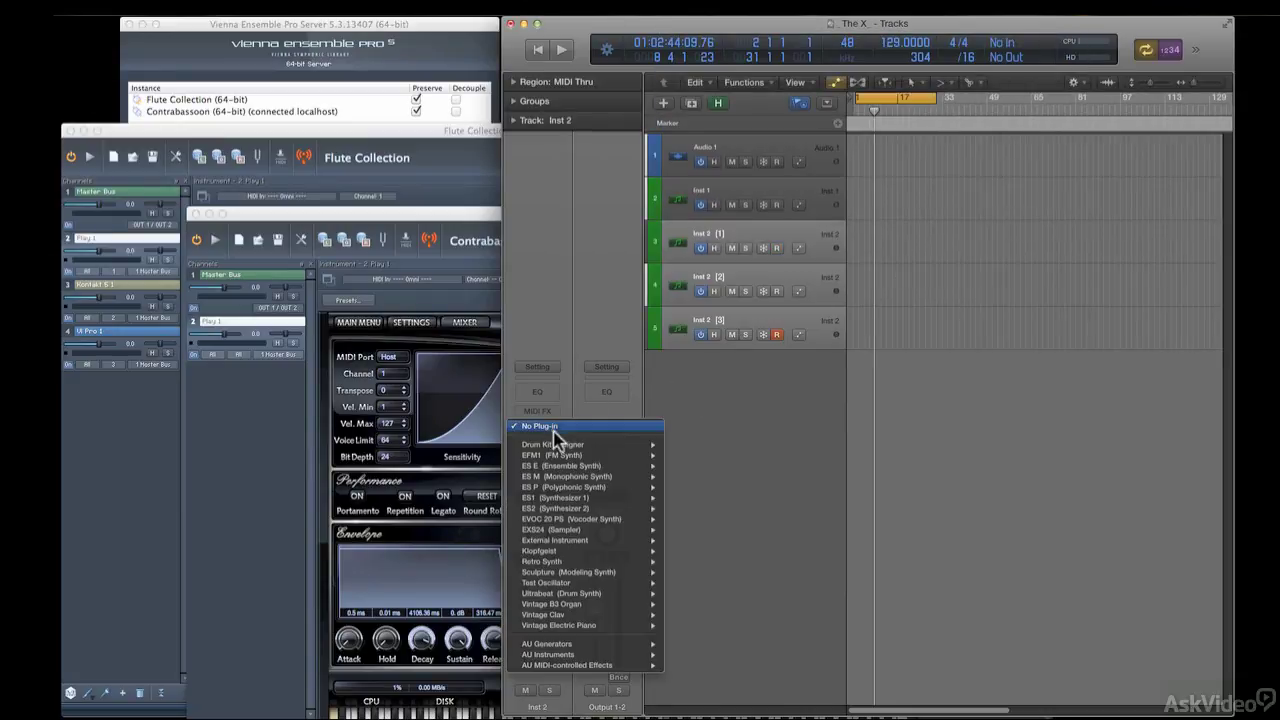
mouse_move(600, 655)
mouse_move(736, 704)
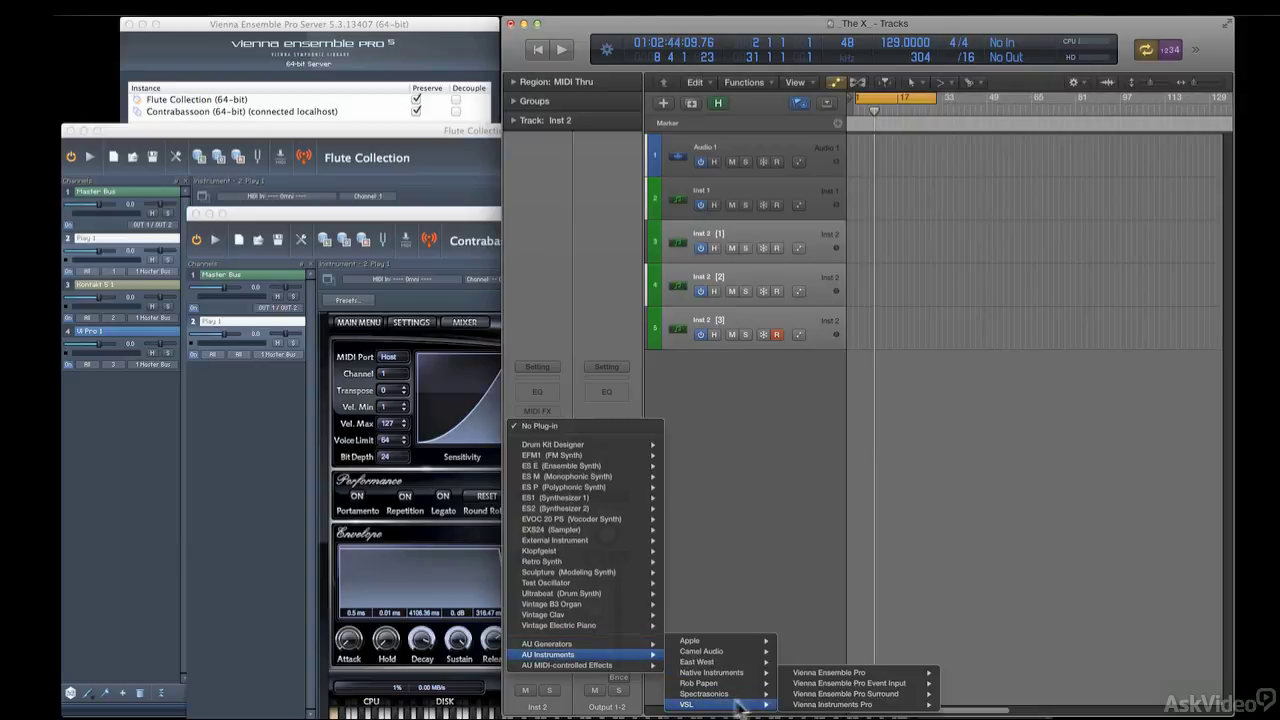
mouse_move(850, 674)
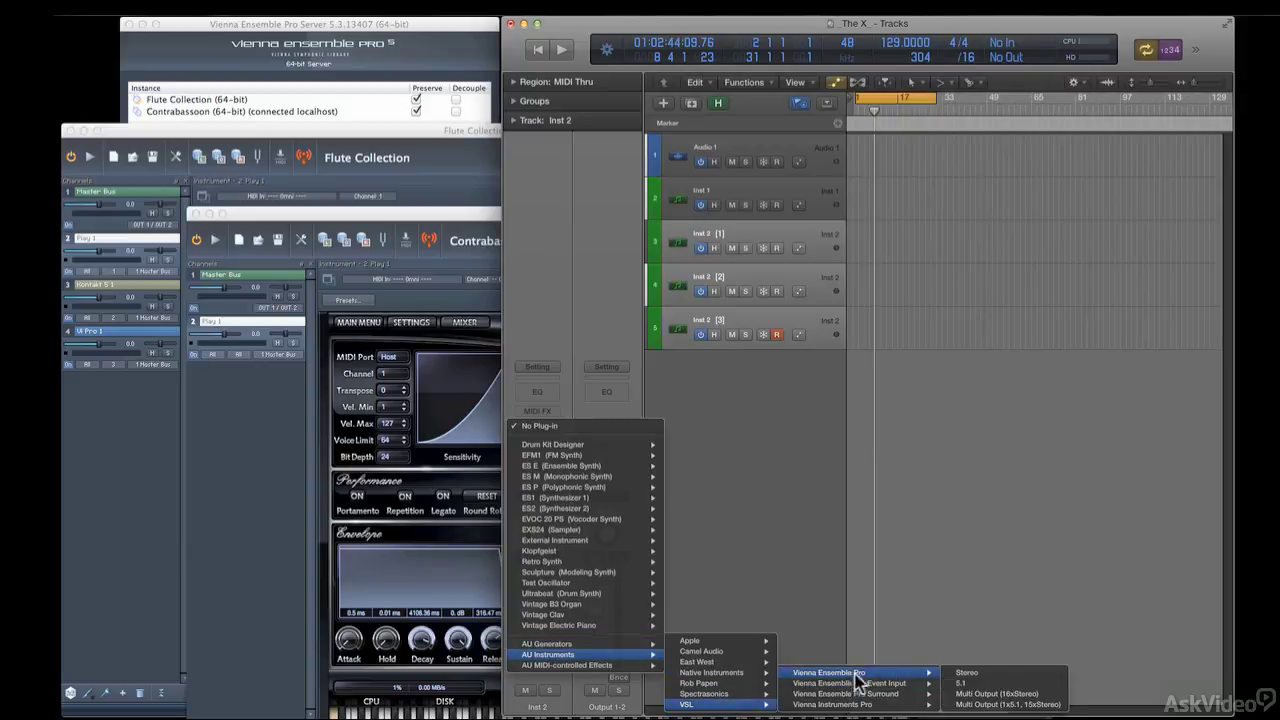
click(966, 673)
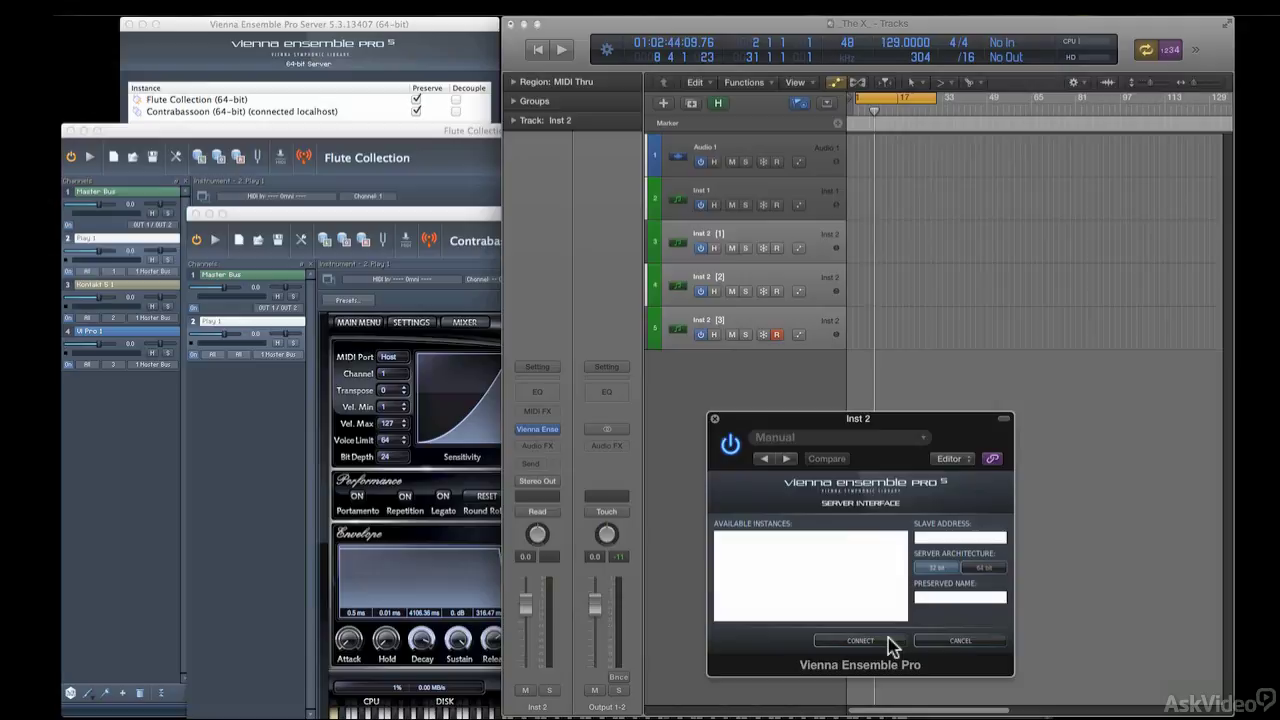
click(848, 537)
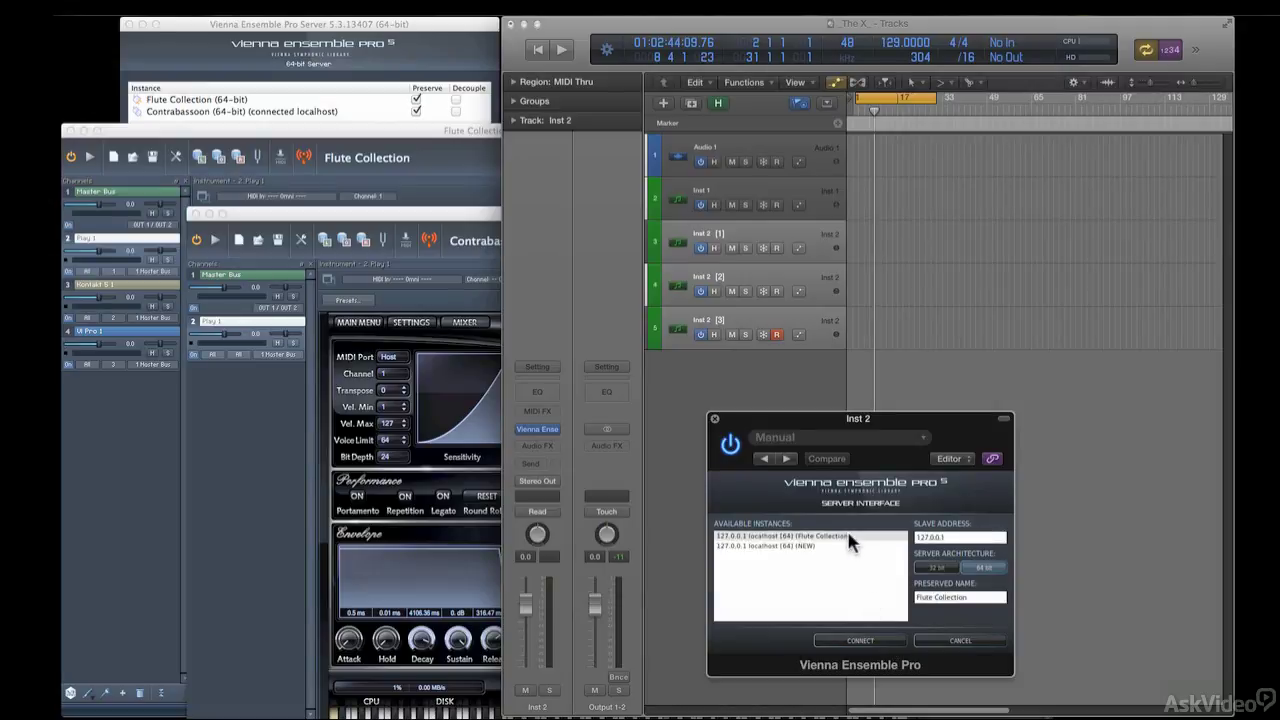
click(852, 641)
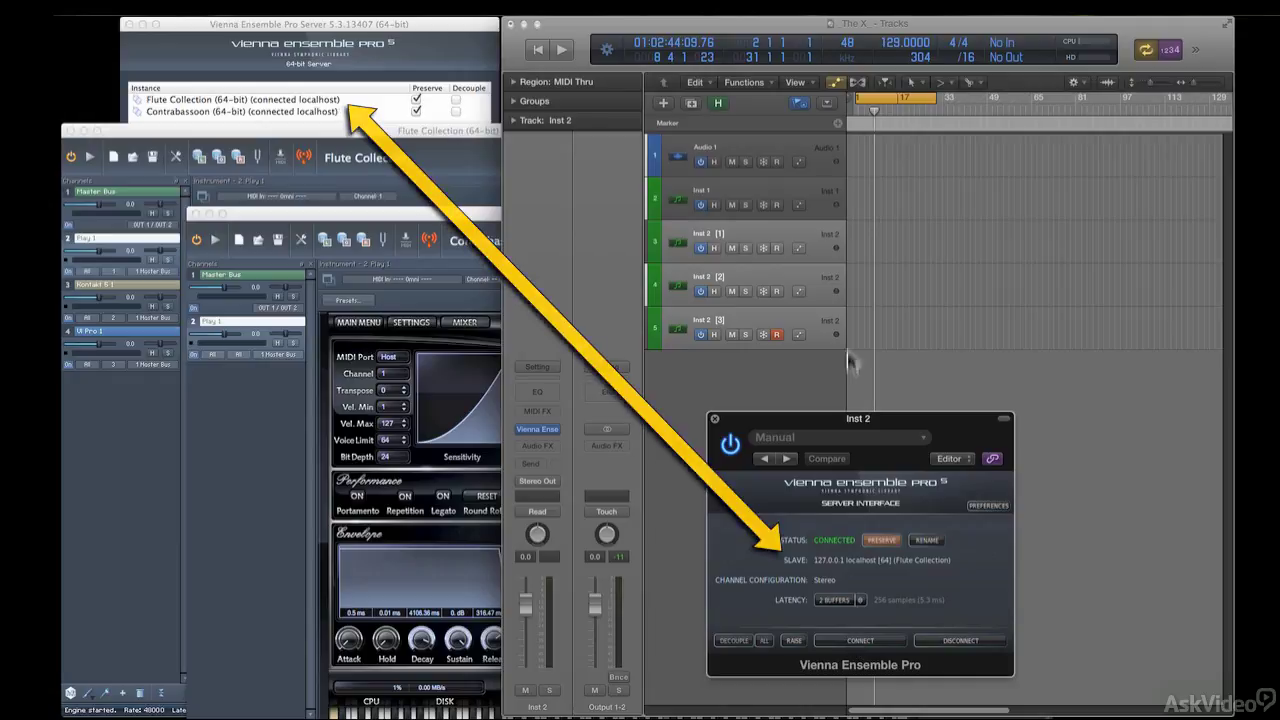
click(815, 240)
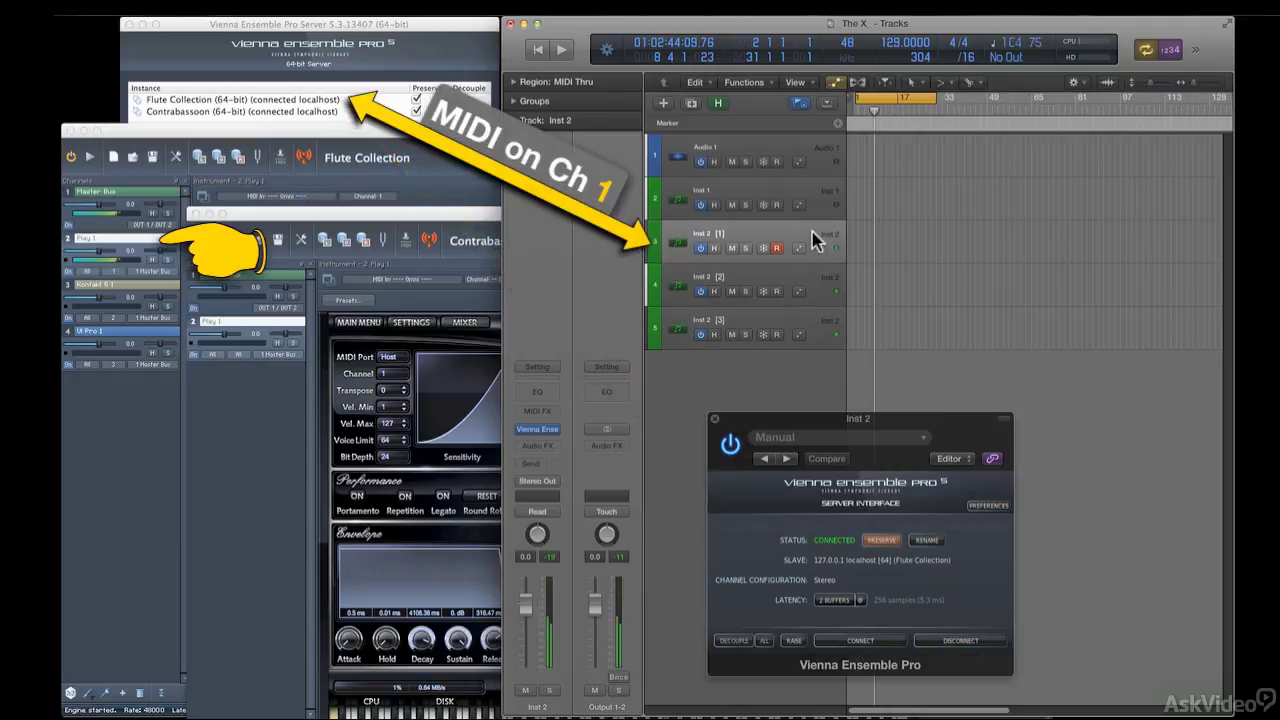
click(805, 279)
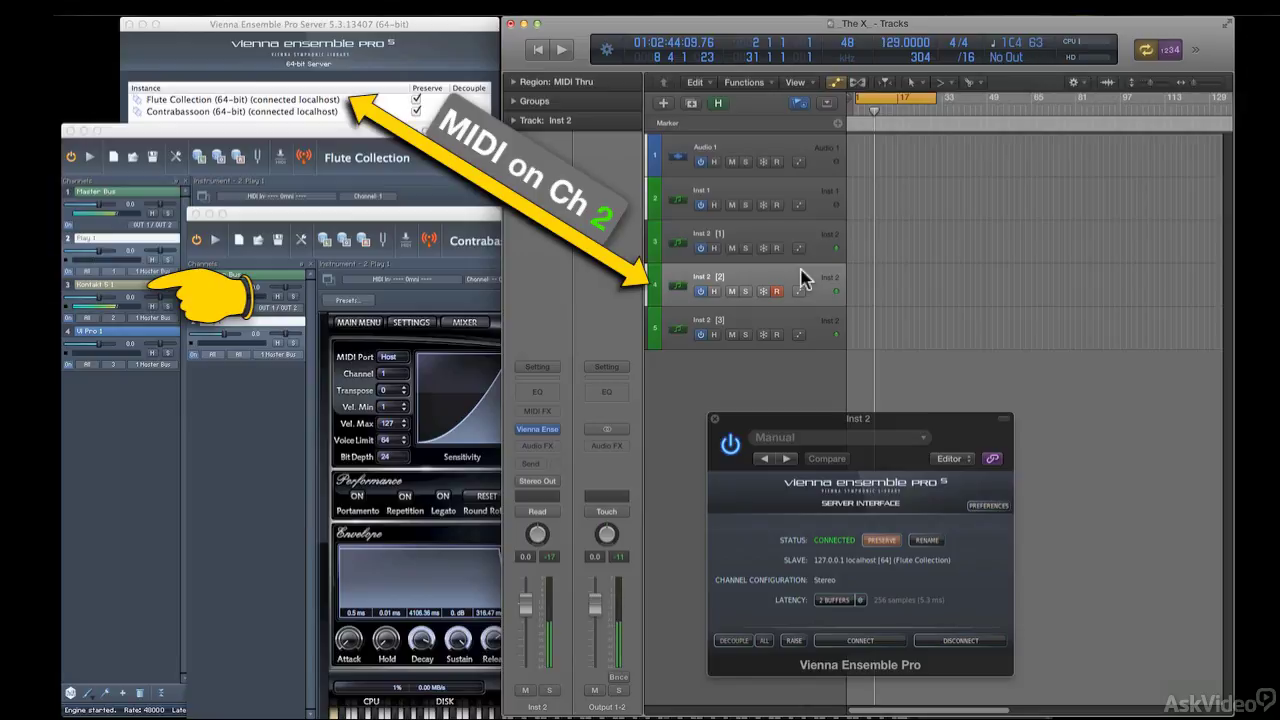
click(800, 322)
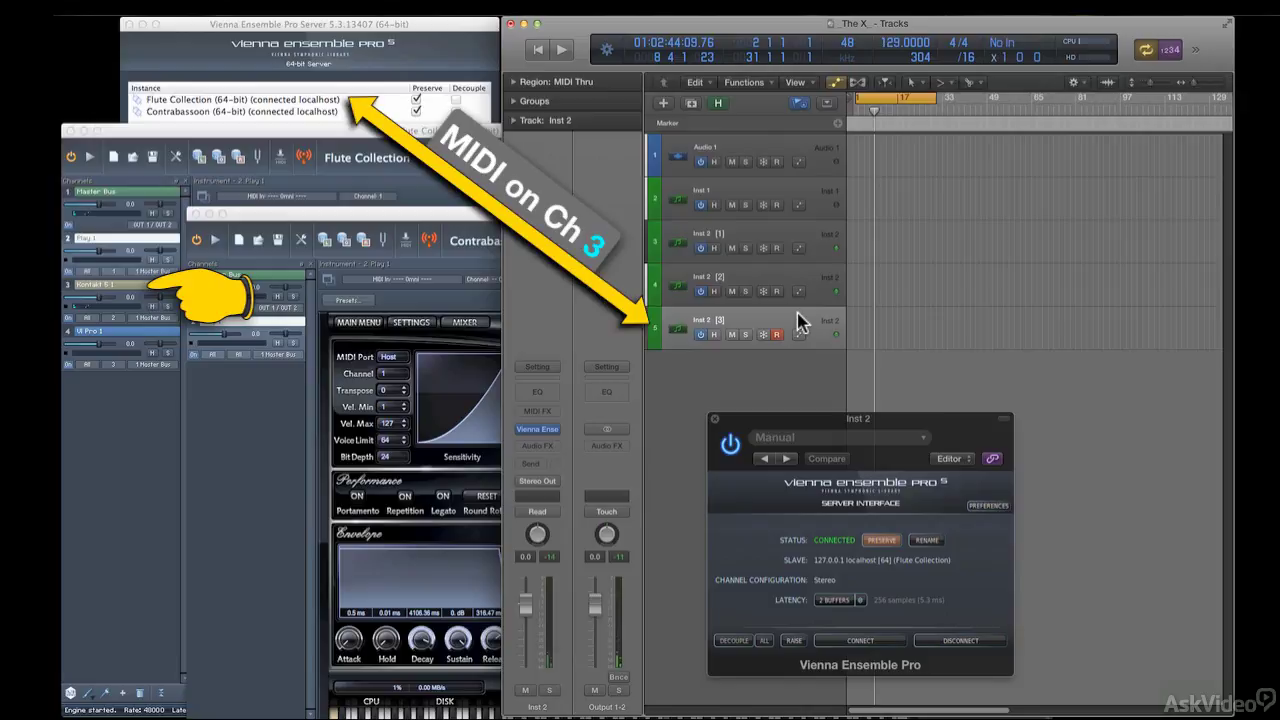